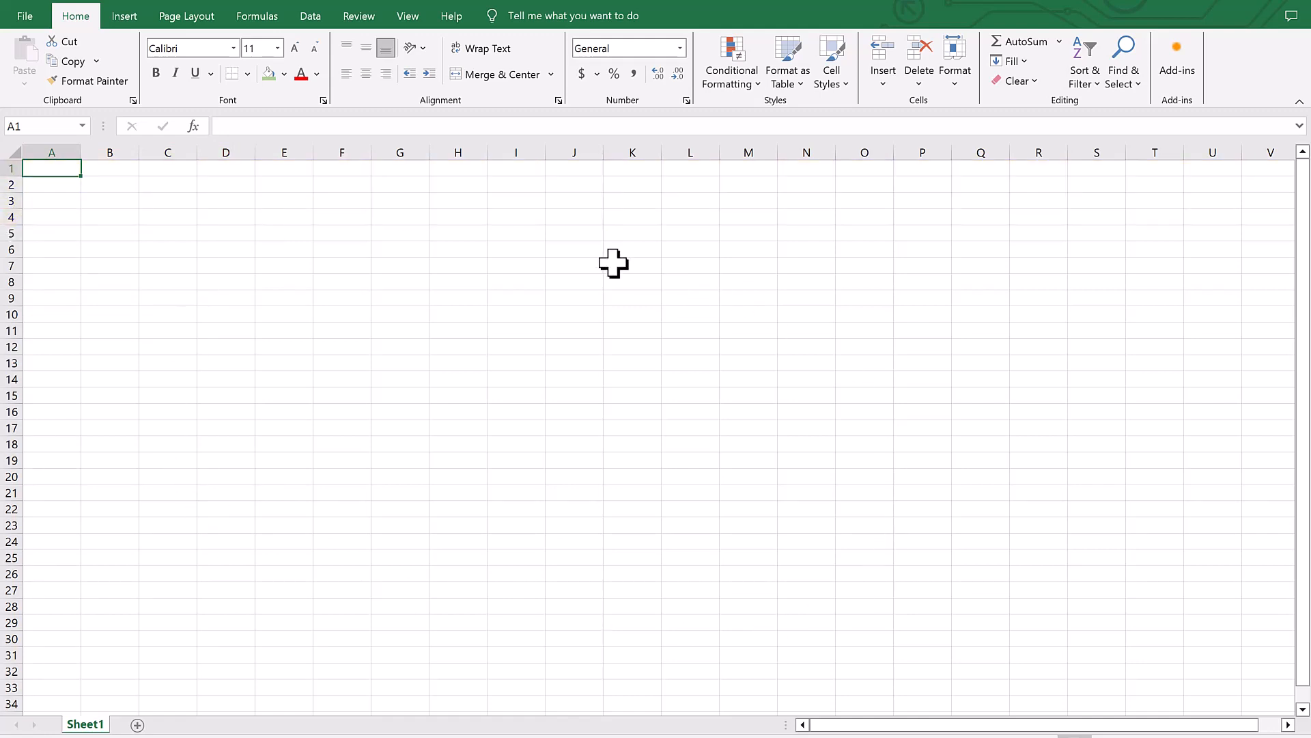
# - Enter the column headers Check no., Date and Description in cells A1 to C1
pyautogui.click(156, 233)
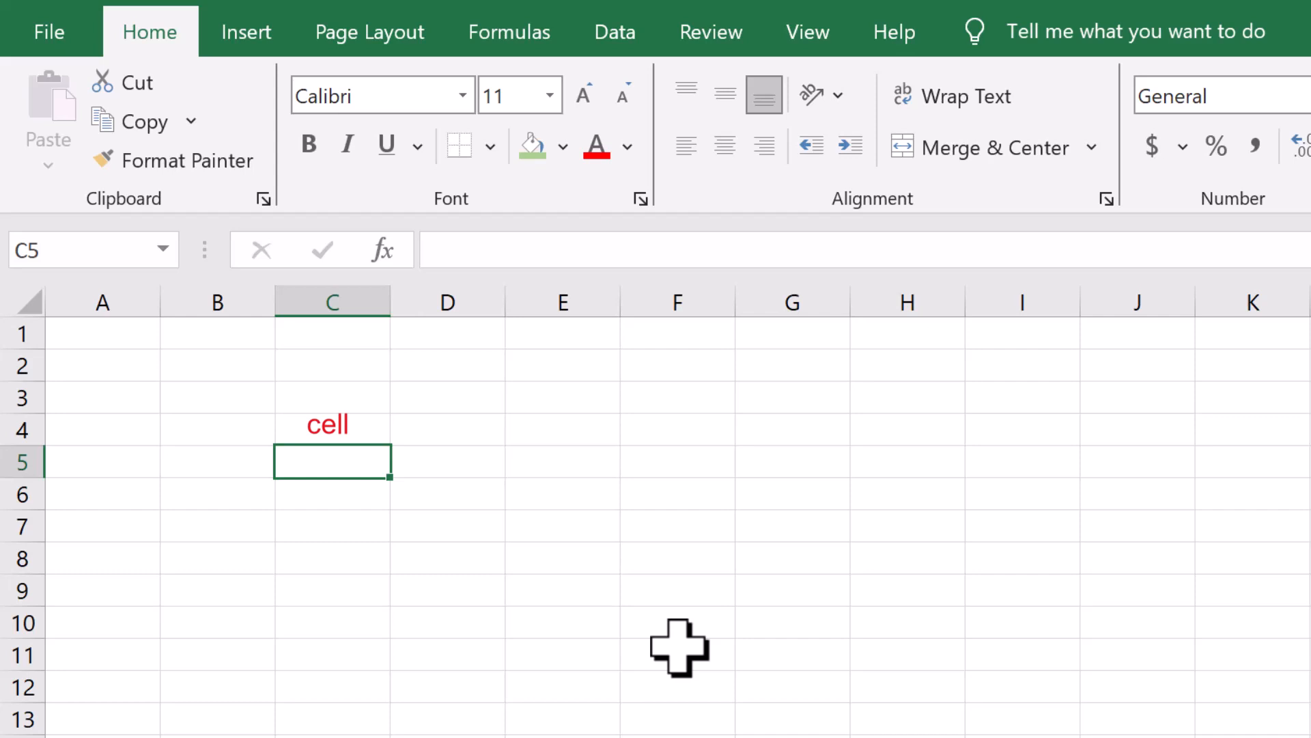
pyautogui.click(107, 340)
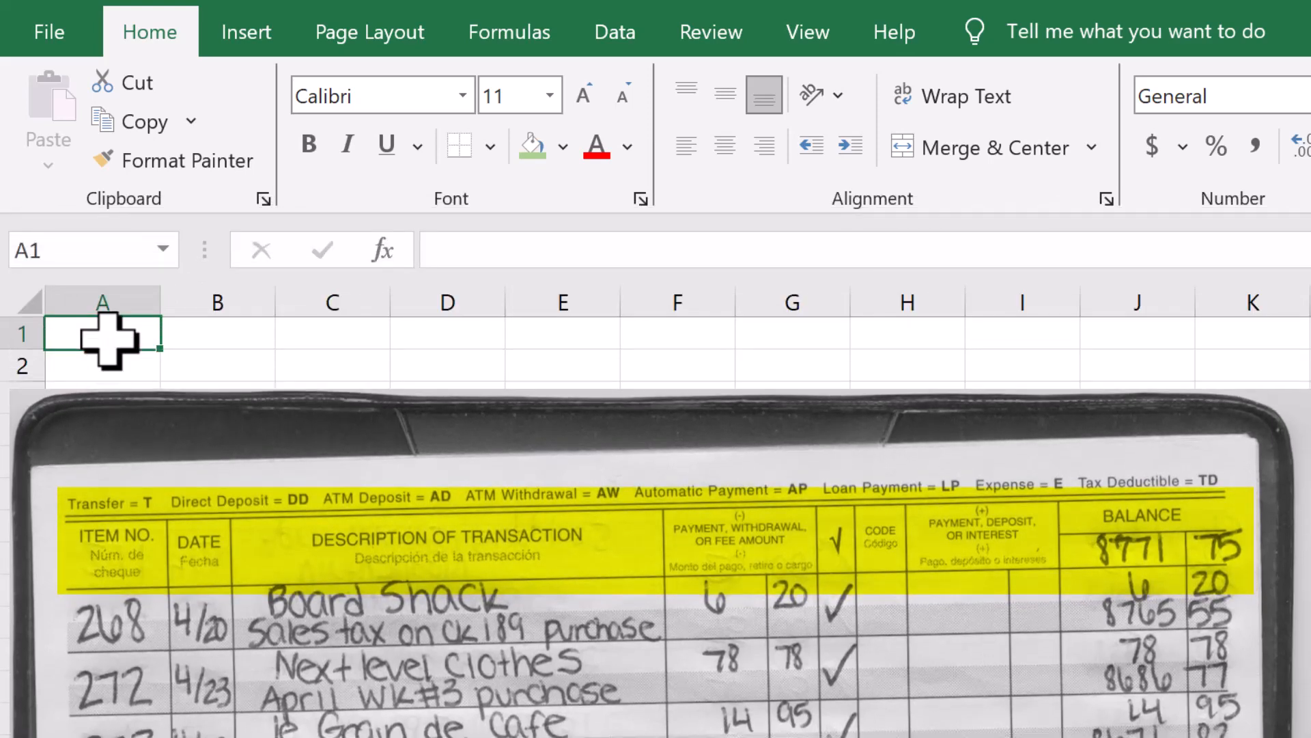
pyautogui.write('Che')
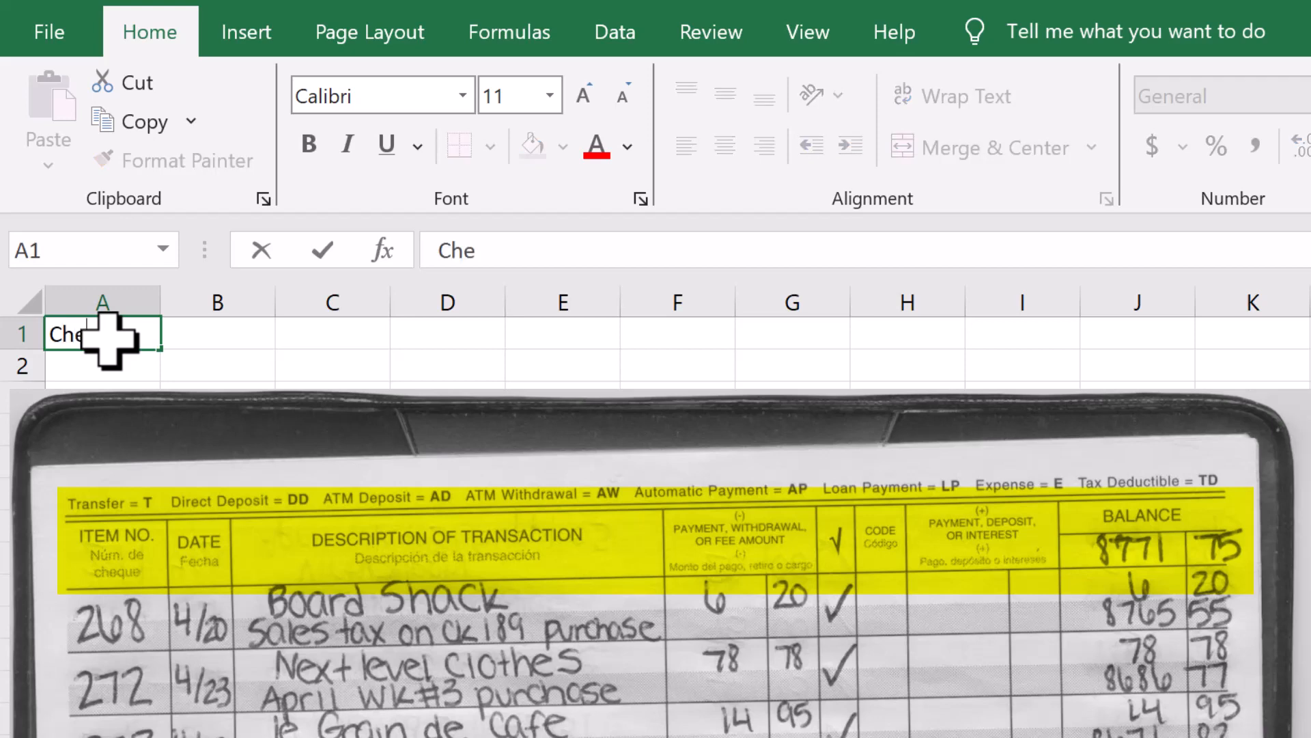
pyautogui.write('ck no.')
pyautogui.press('Tab')
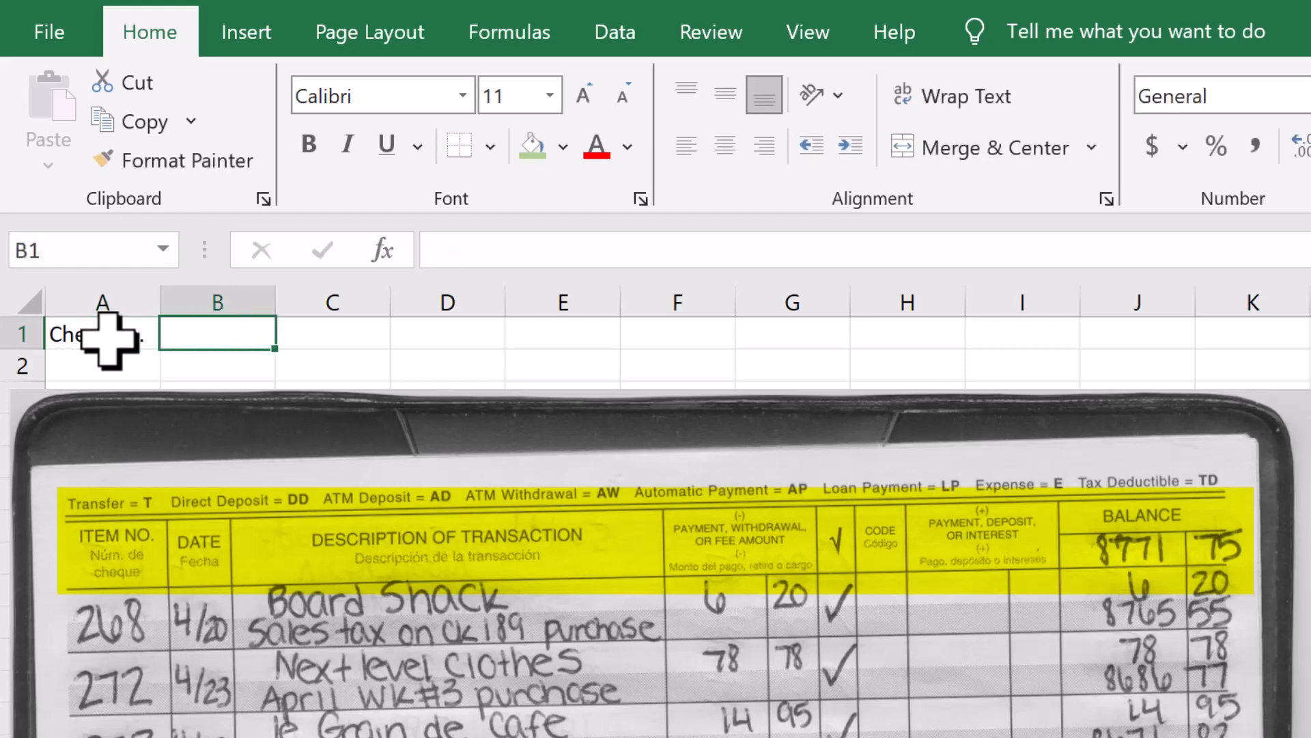
pyautogui.write('Date')
pyautogui.press('Tab')
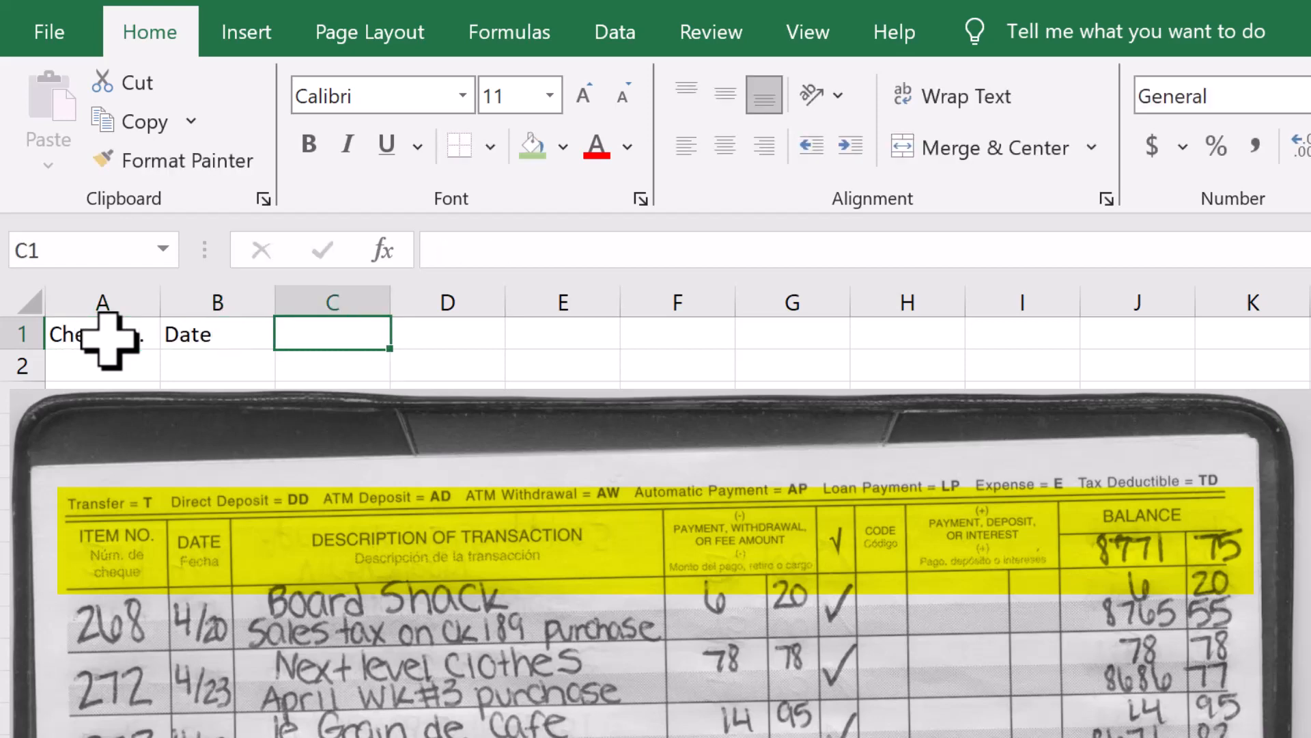
pyautogui.write('Descriptio')
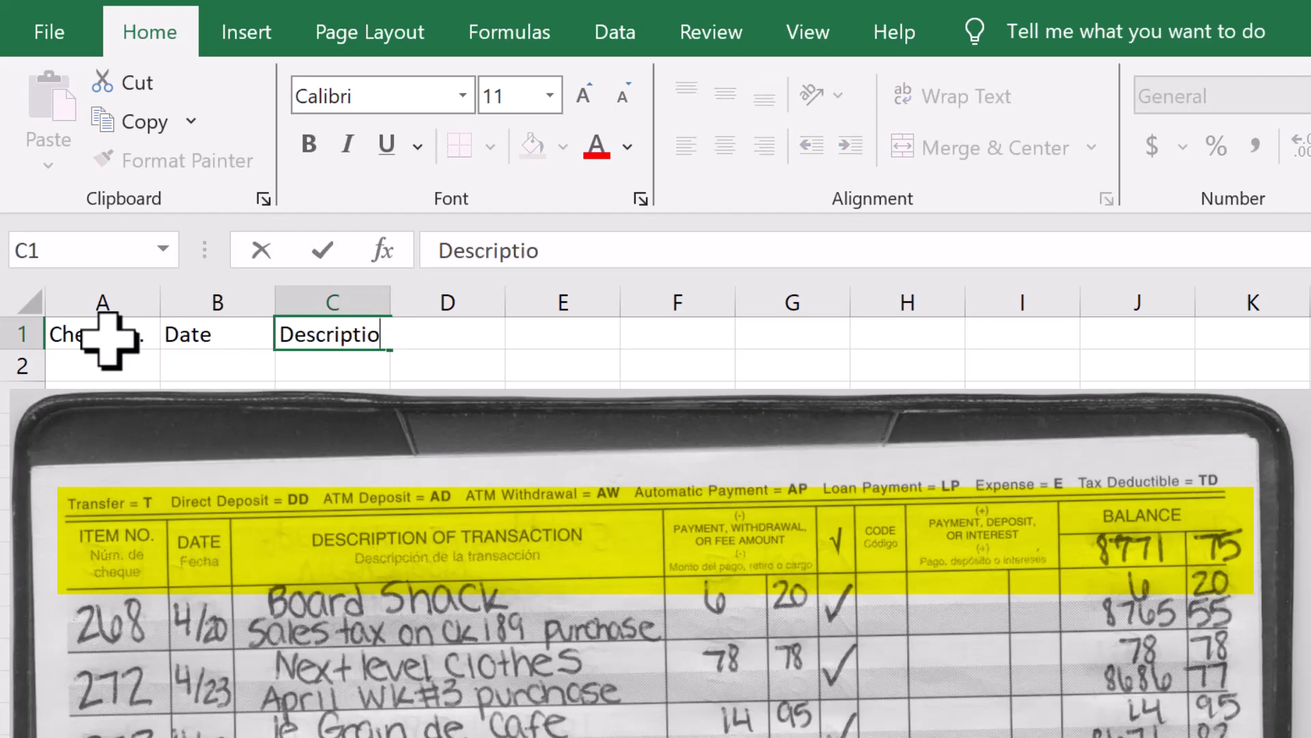
pyautogui.write('n')
pyautogui.press('Tab')
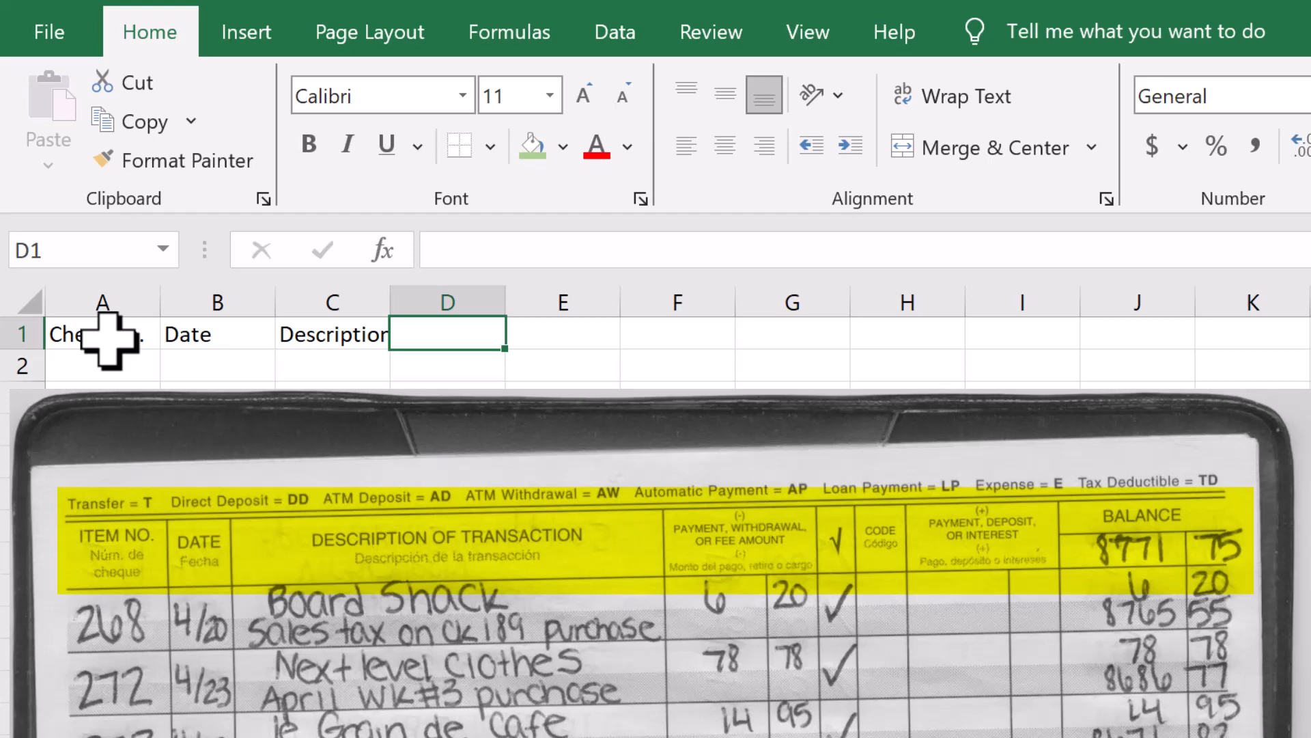
# - Add the column headers Credit, Debit and Balance in cells D1 to F1
pyautogui.write('Credit')
pyautogui.press('Tab')
pyautogui.write('D')
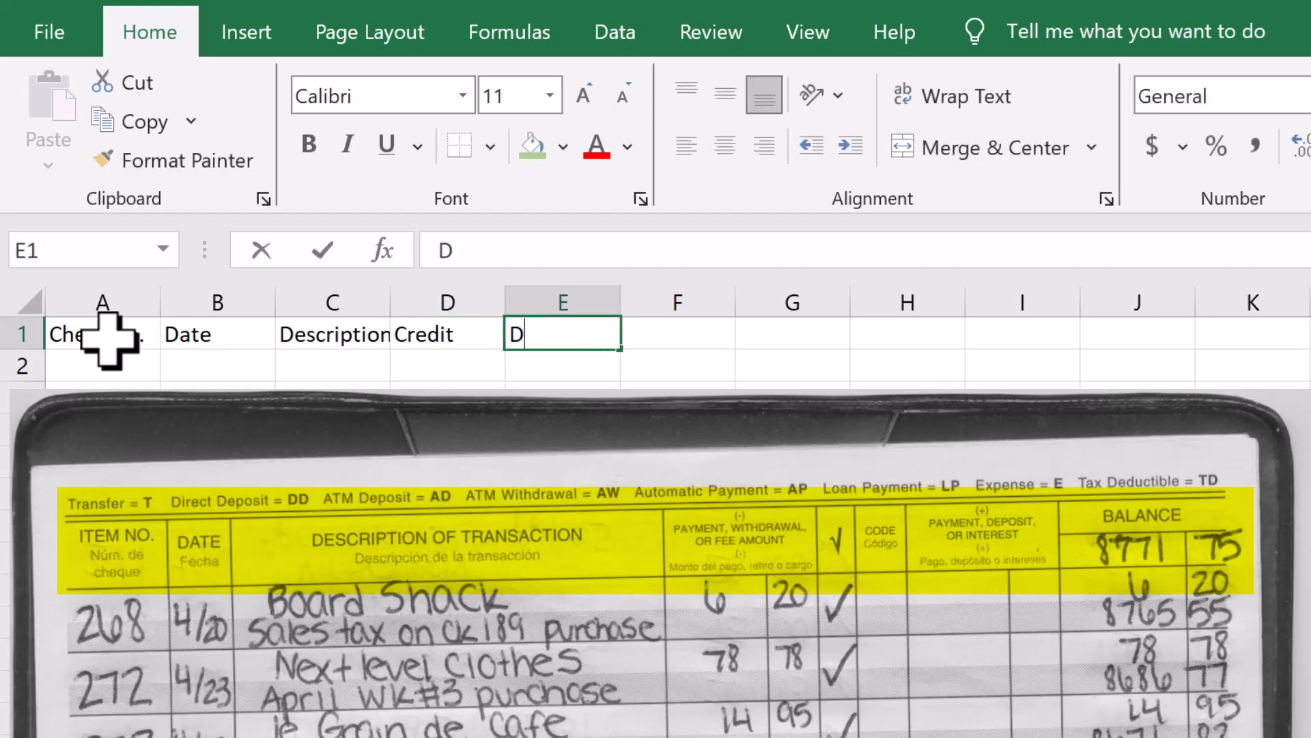
pyautogui.write('ebit')
pyautogui.press('Tab')
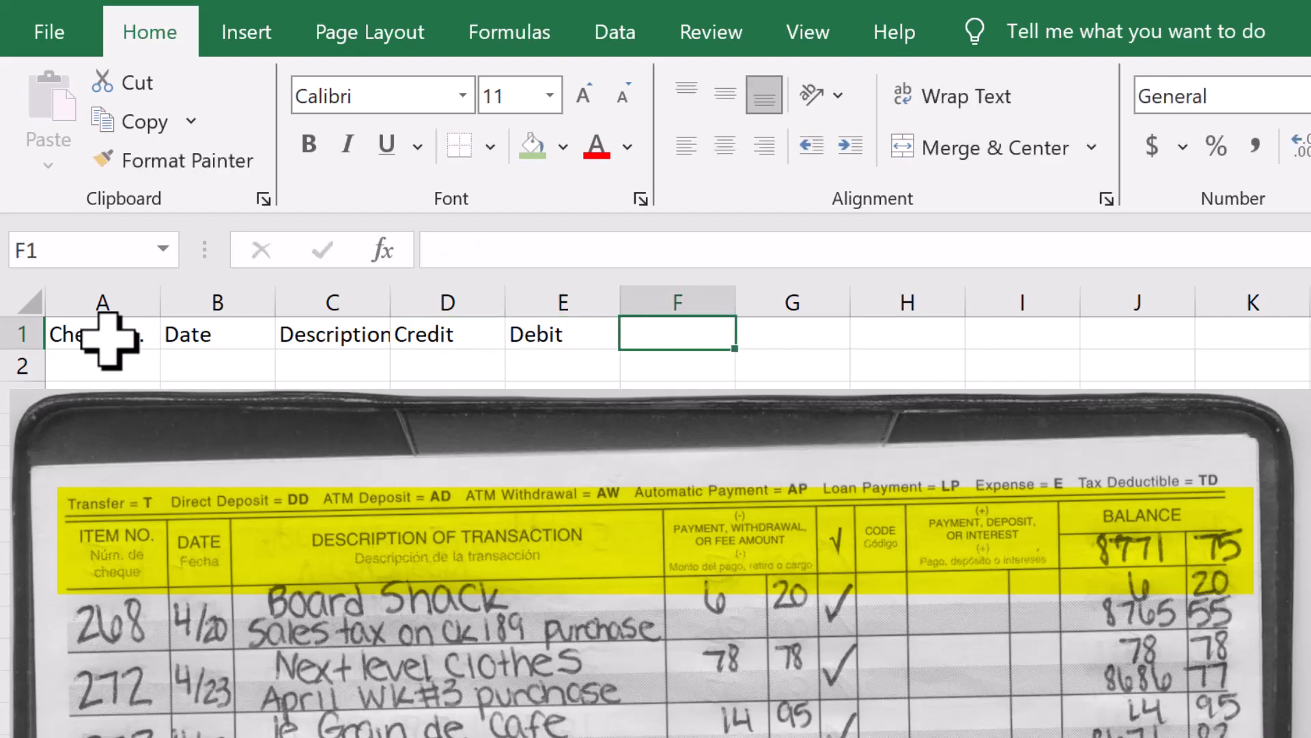
pyautogui.write('Balance')
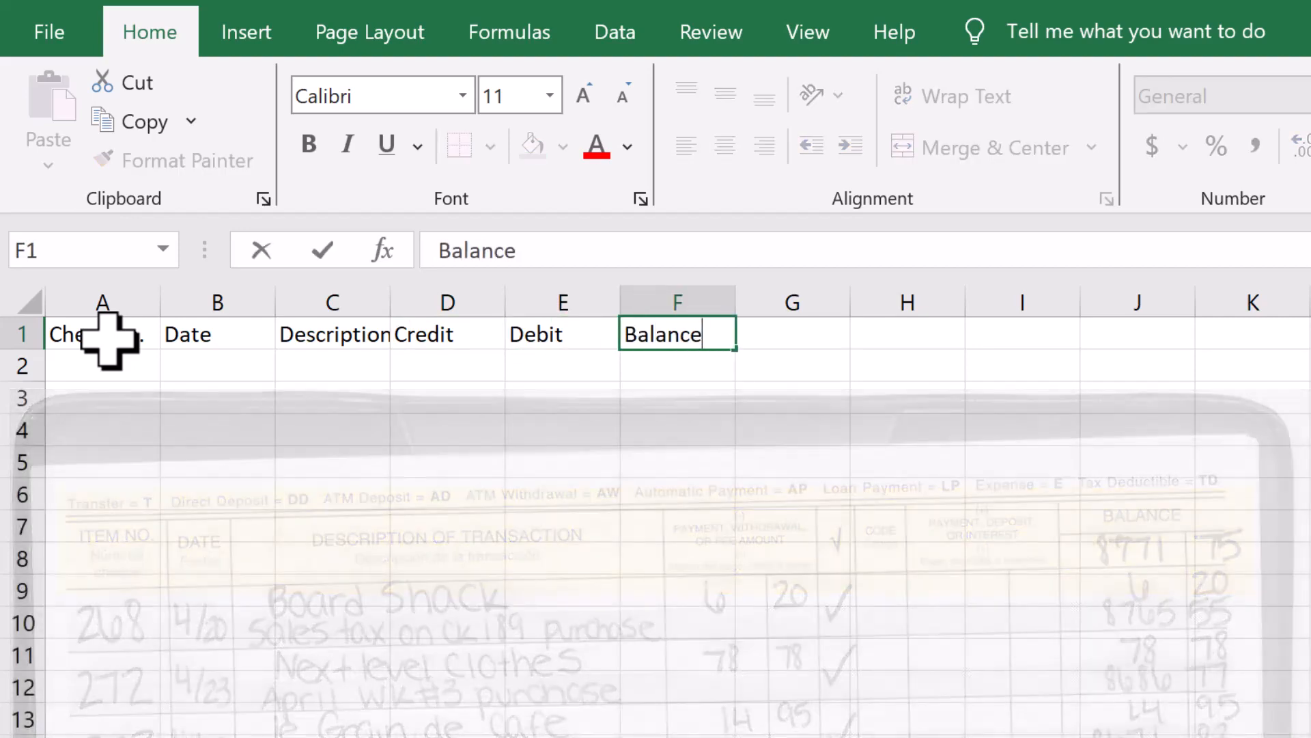
pyautogui.press('Return')
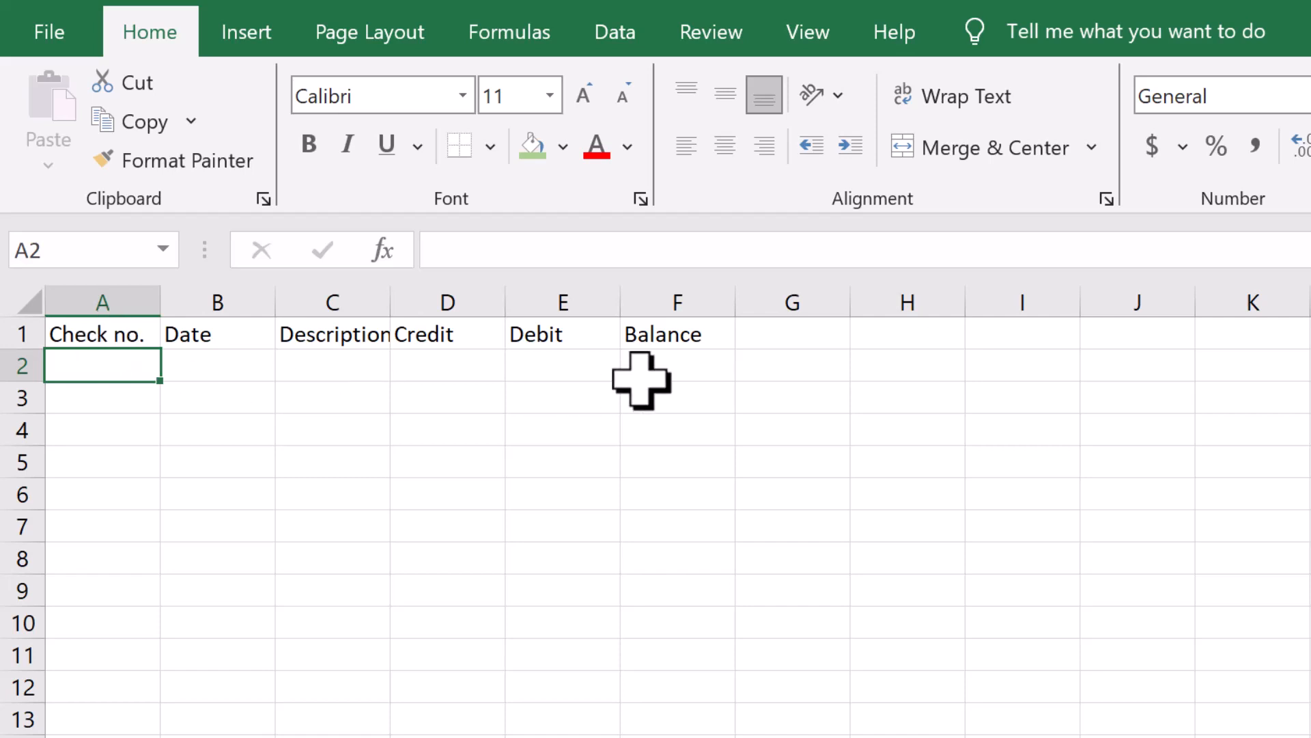
# - Enter a starting balance of 100 in cell F2
pyautogui.click(682, 358)
pyautogui.write('100')
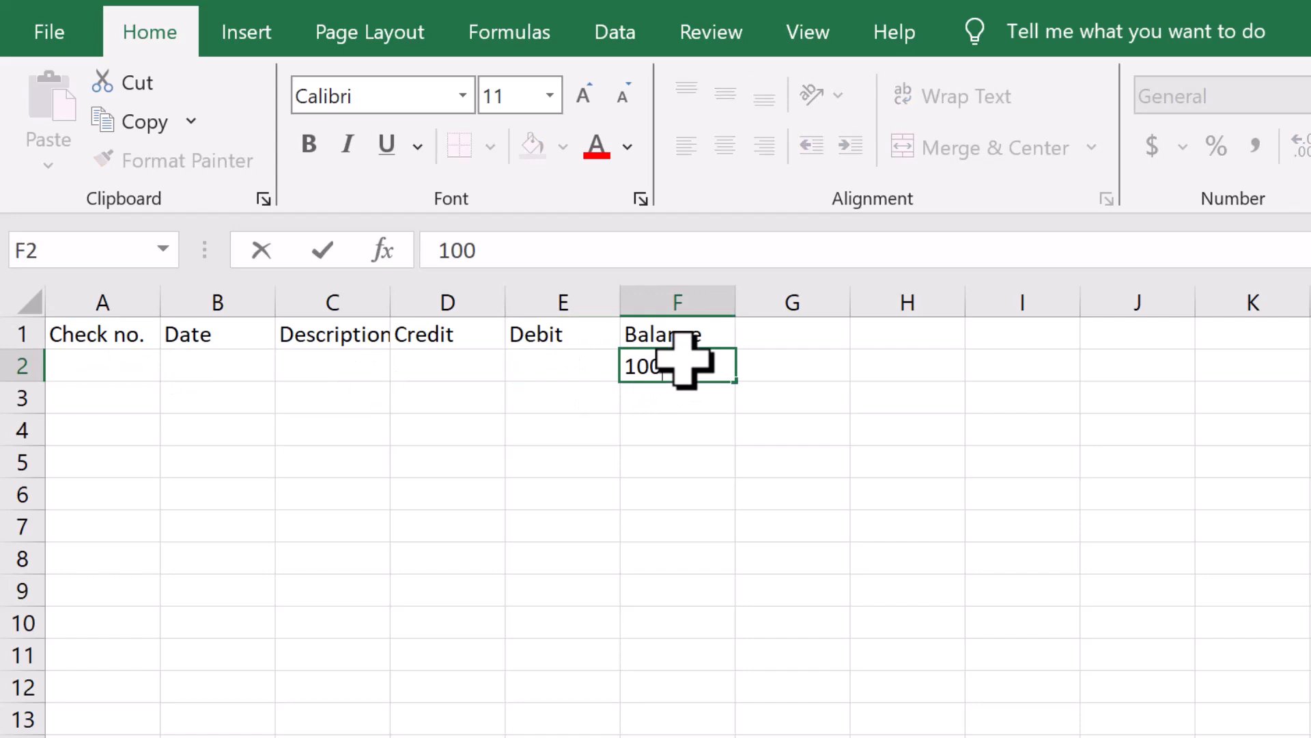
pyautogui.press('Return')
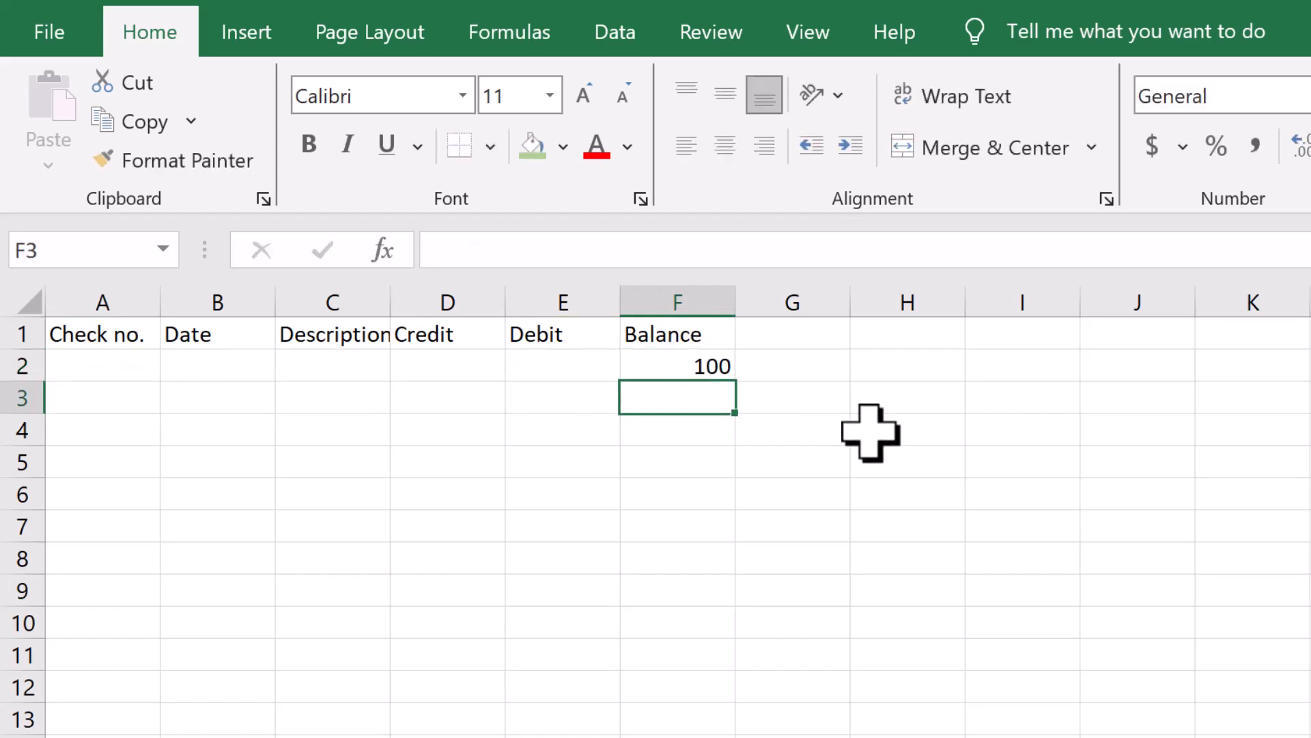
# - Record a 12/25 transaction in row 3 with the description Venmo from friend and a credit of 500
pyautogui.click(214, 401)
pyautogui.write('12/25')
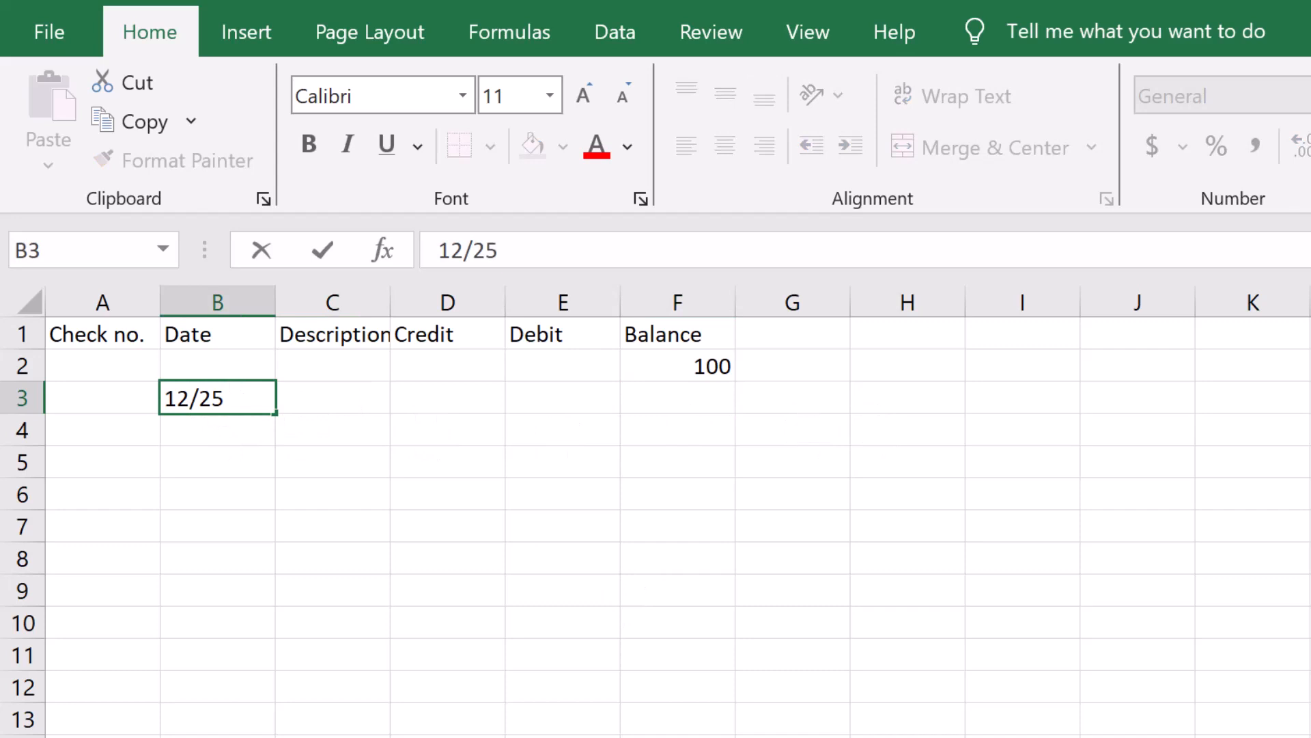
pyautogui.press('Tab')
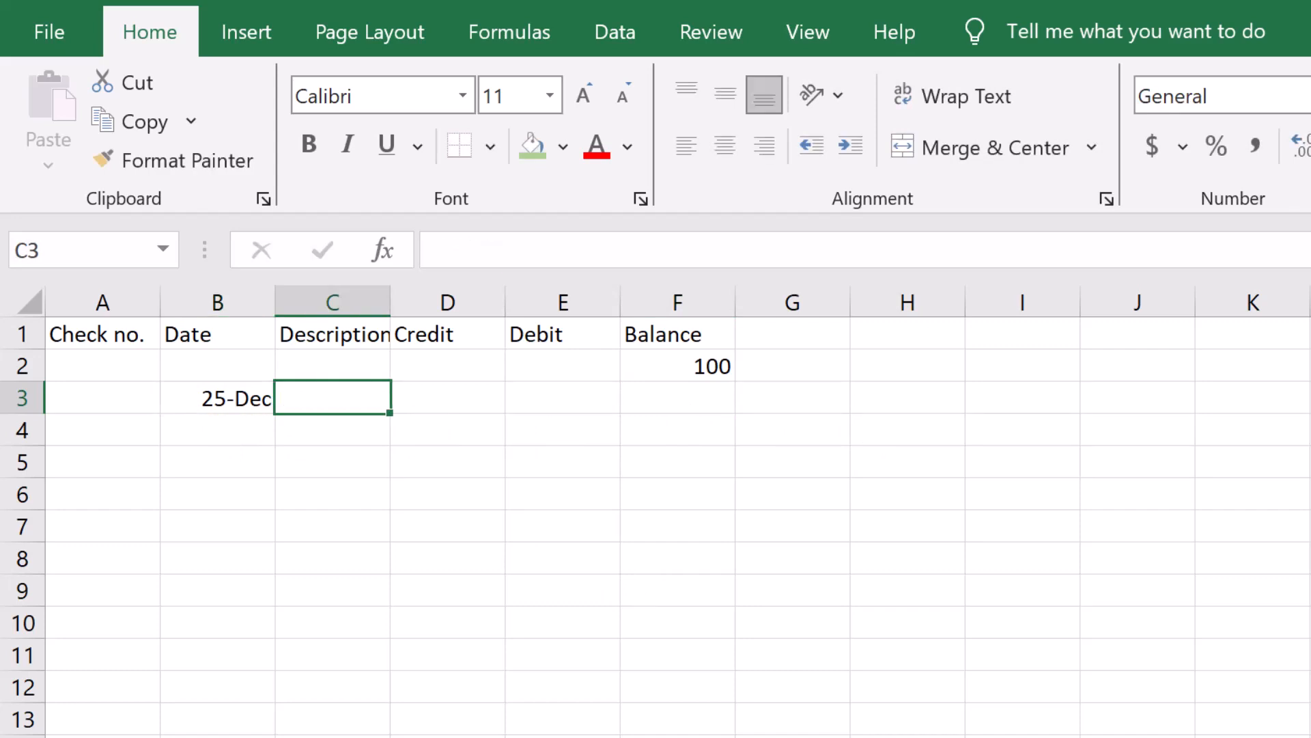
pyautogui.write('Venmo from friend')
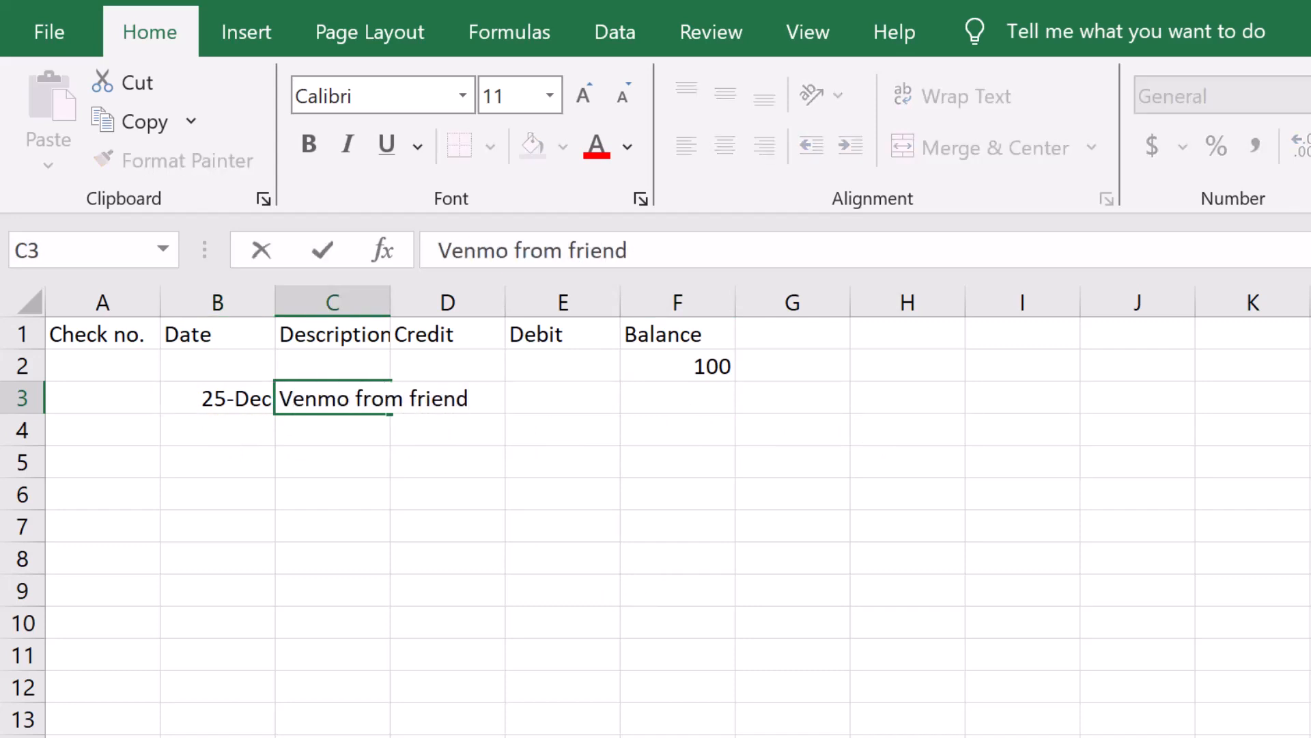
pyautogui.press('Tab')
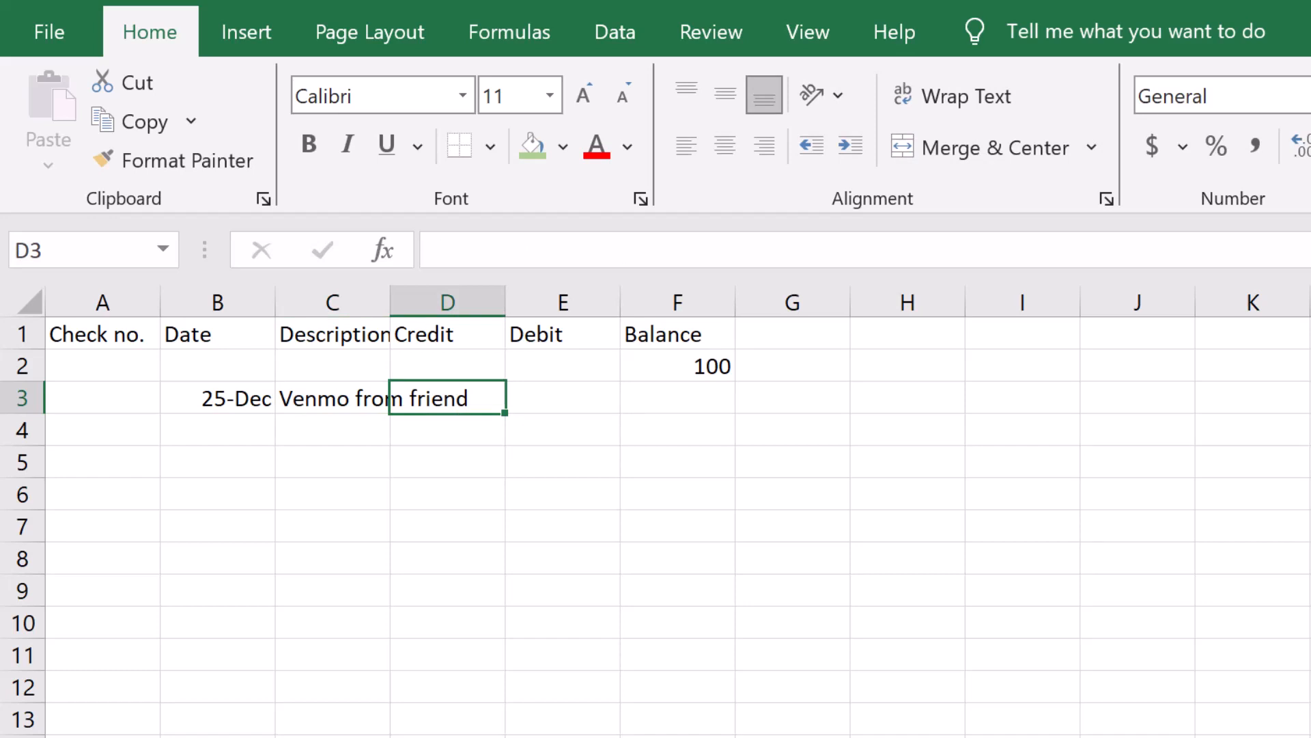
pyautogui.write('500')
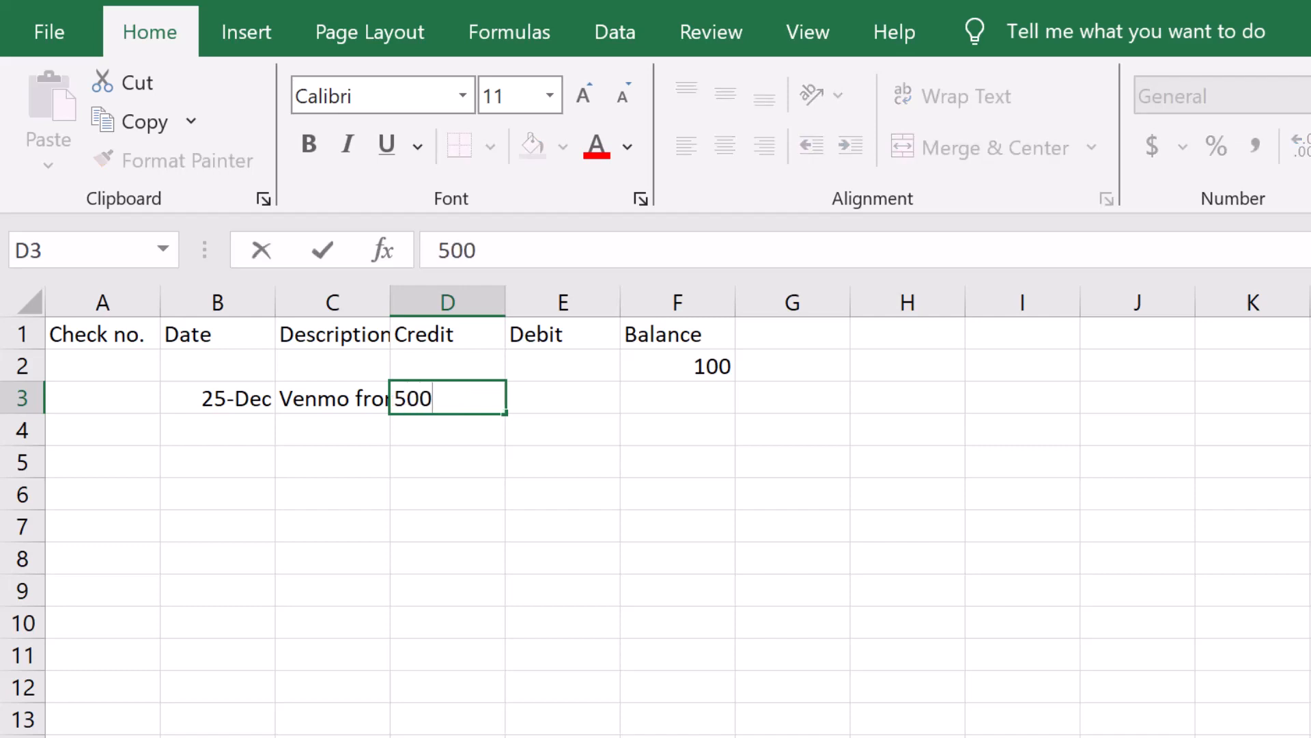
pyautogui.press('Tab')
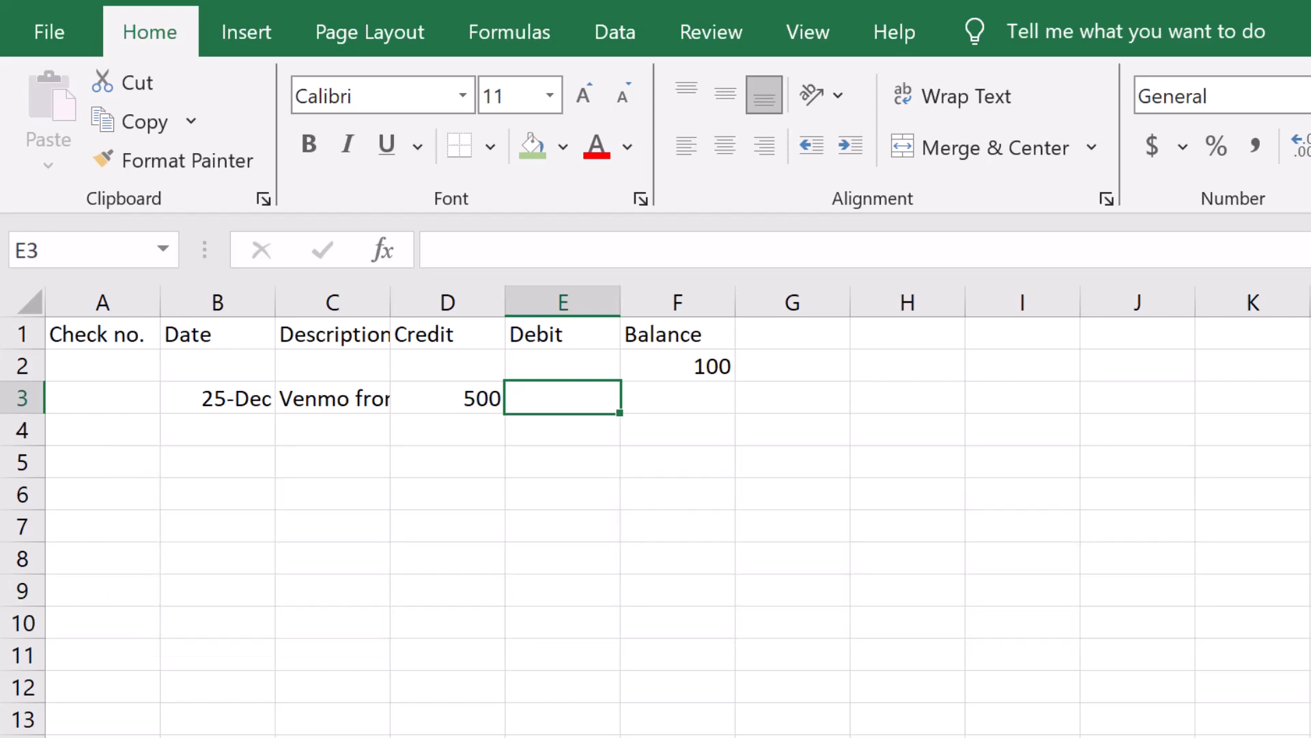
# - Enter the running balance formula =F2+D3-E3 in cell F3
pyautogui.click(678, 398)
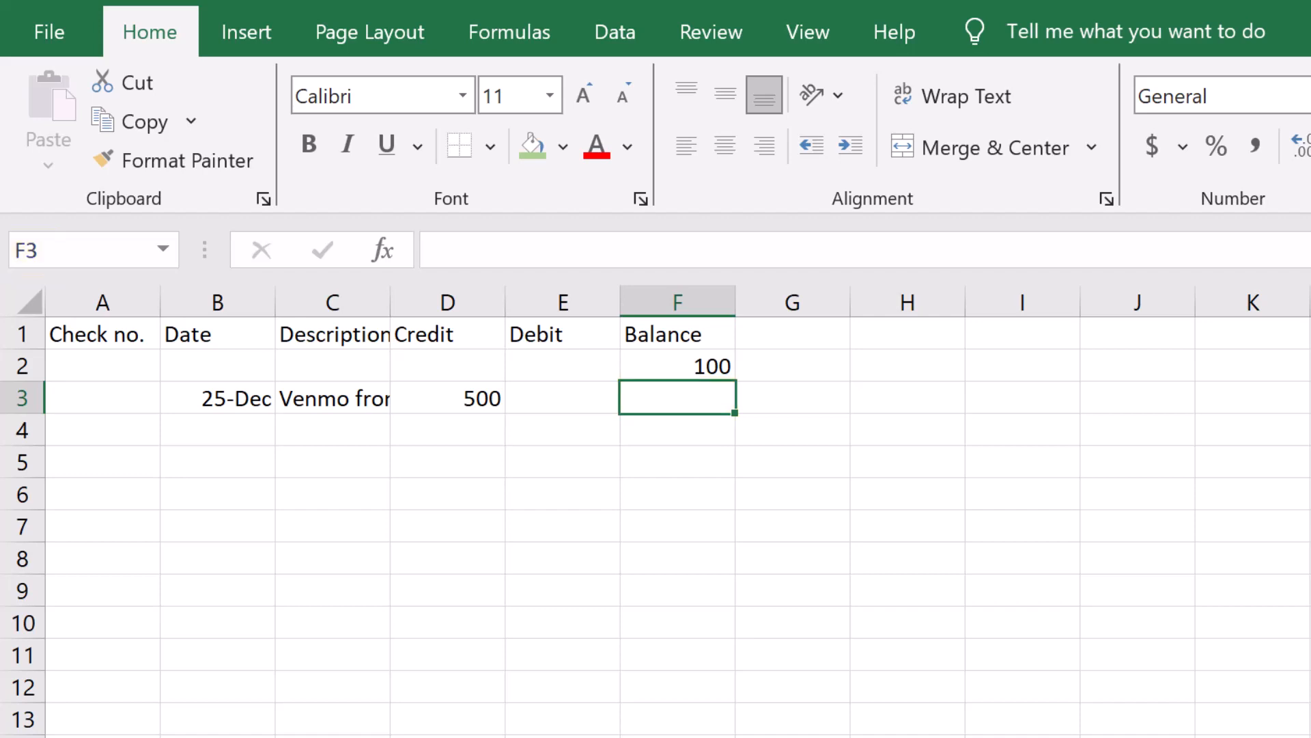
pyautogui.write('=')
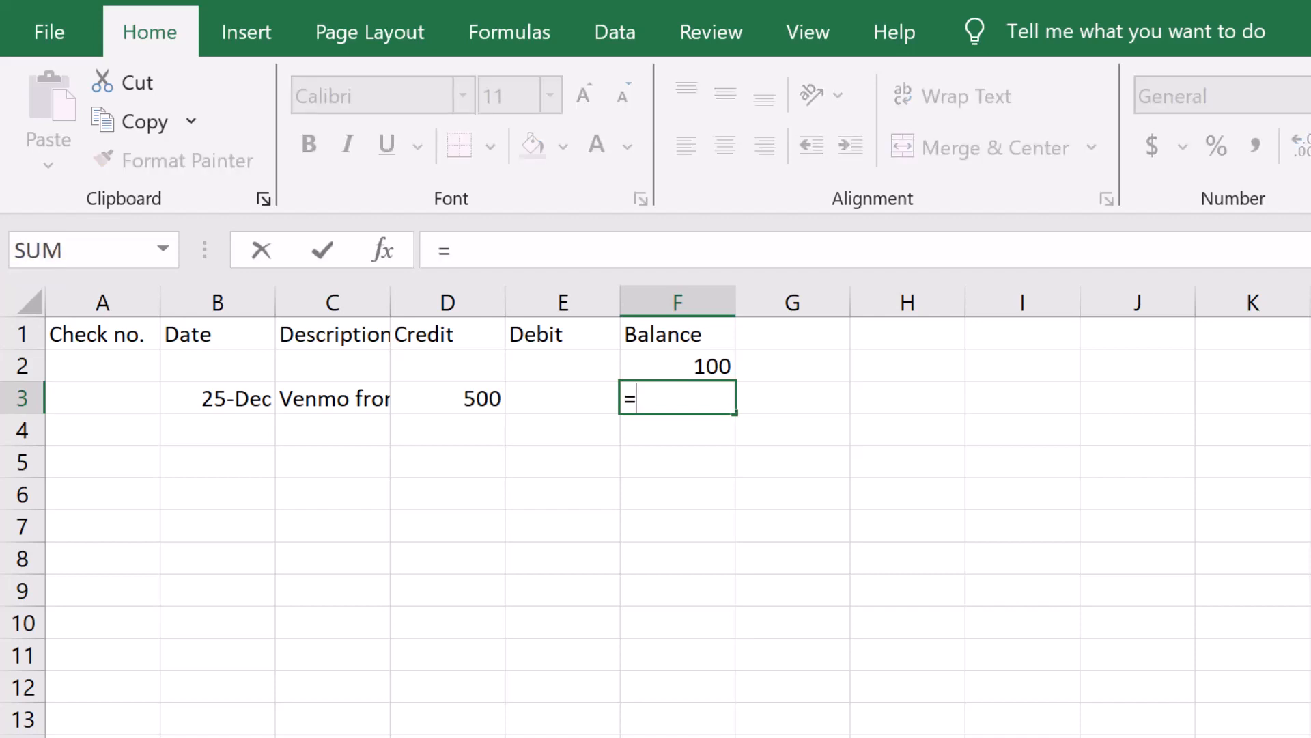
pyautogui.click(708, 367)
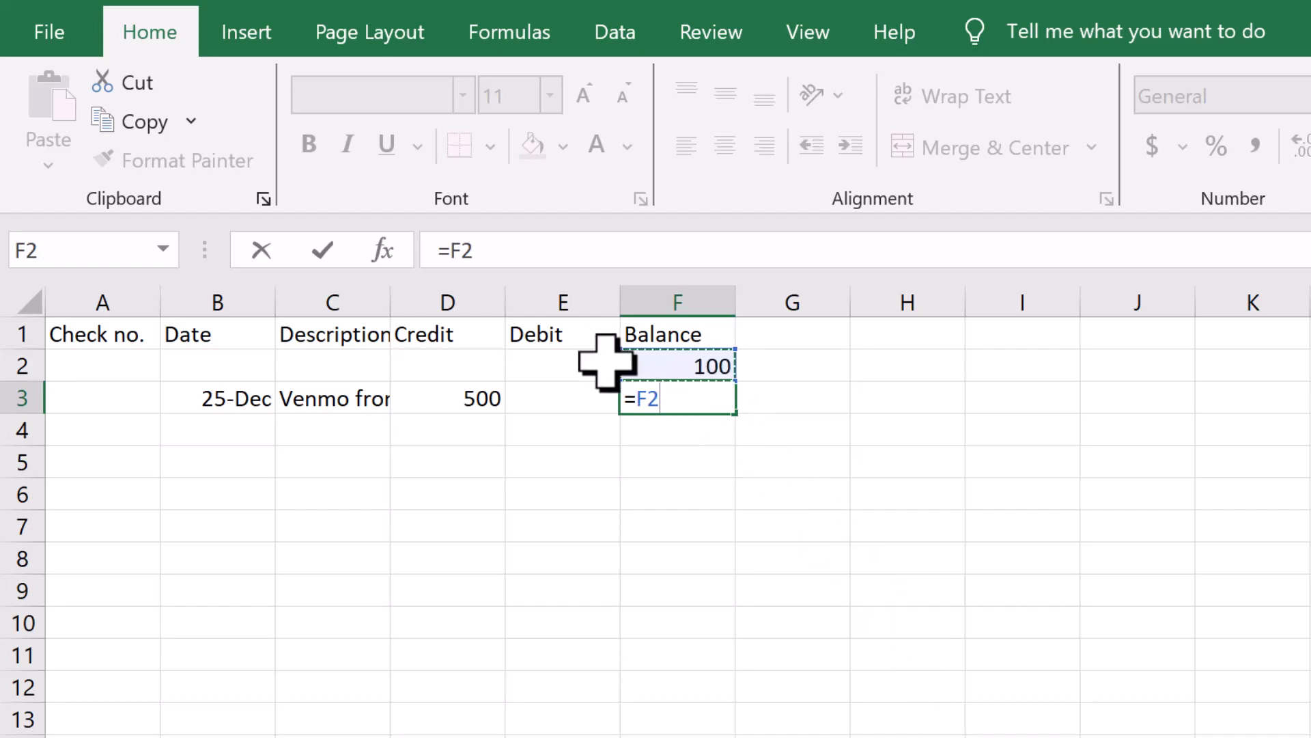
pyautogui.write('+')
pyautogui.click(443, 396)
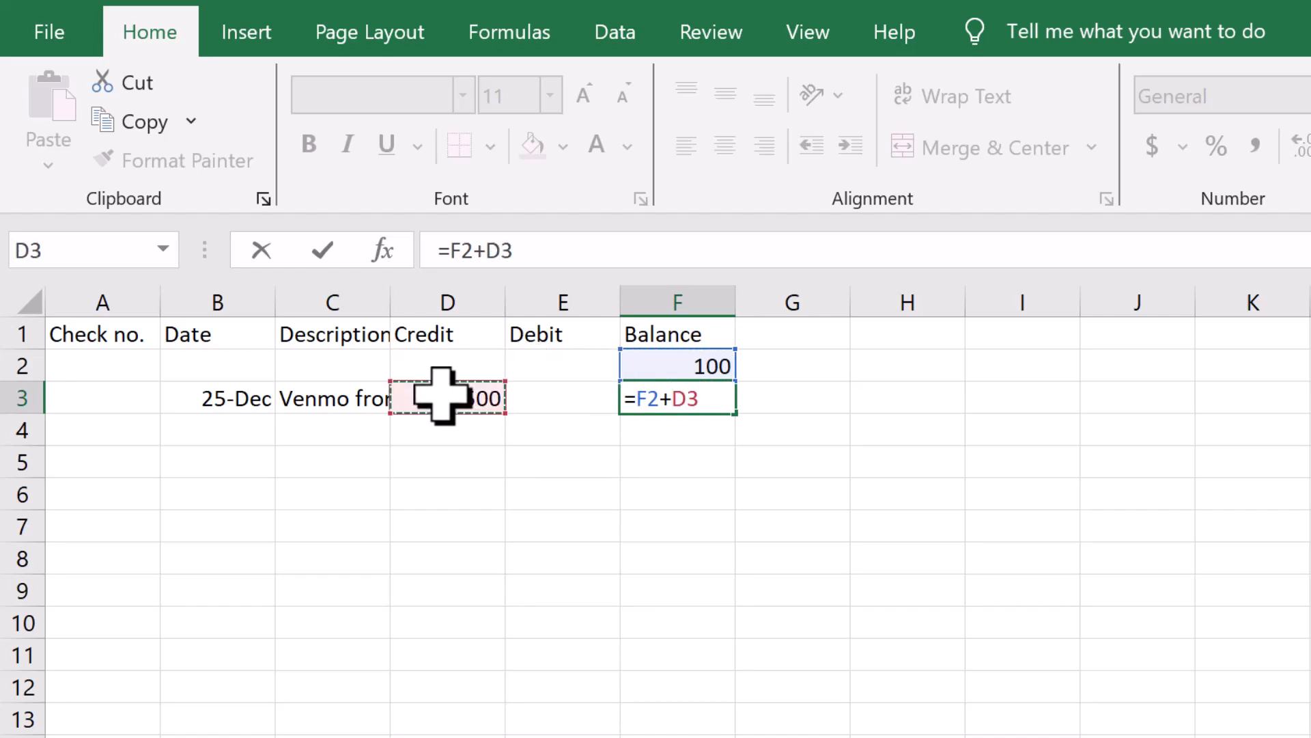
pyautogui.write('-')
pyautogui.click(548, 401)
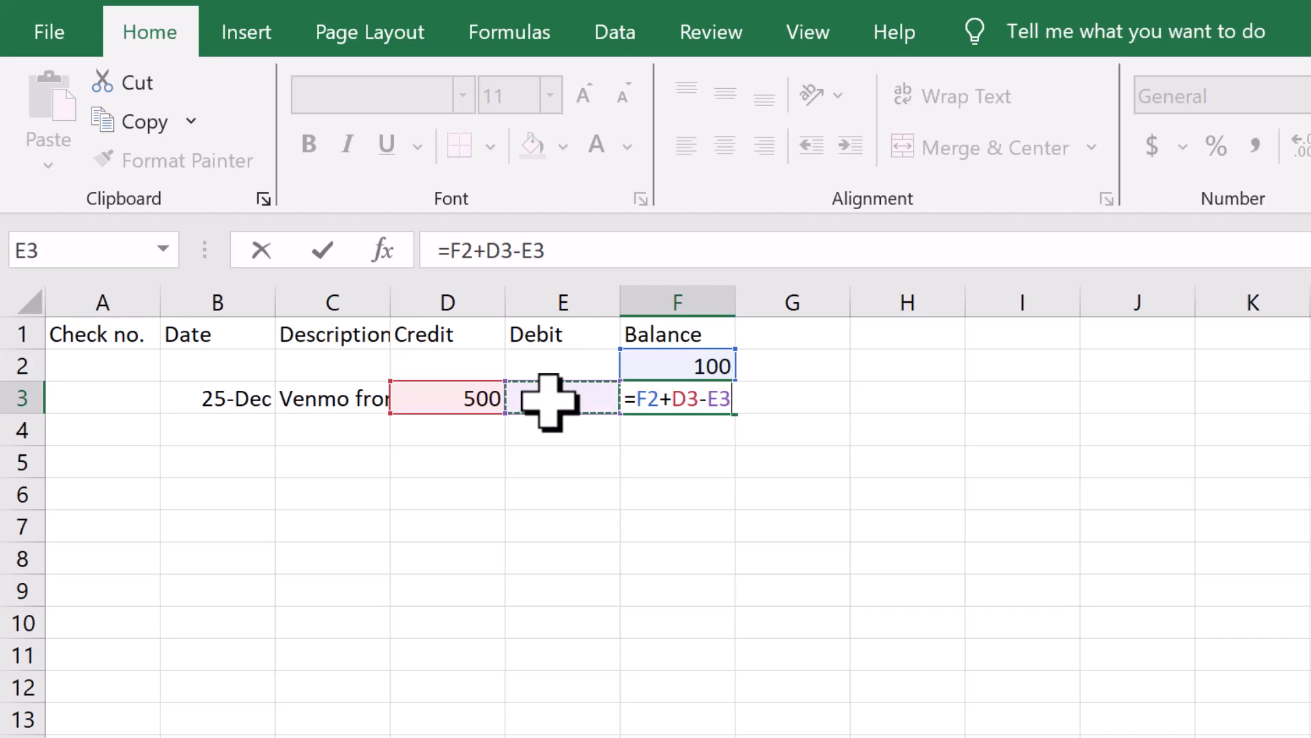
pyautogui.press('Return')
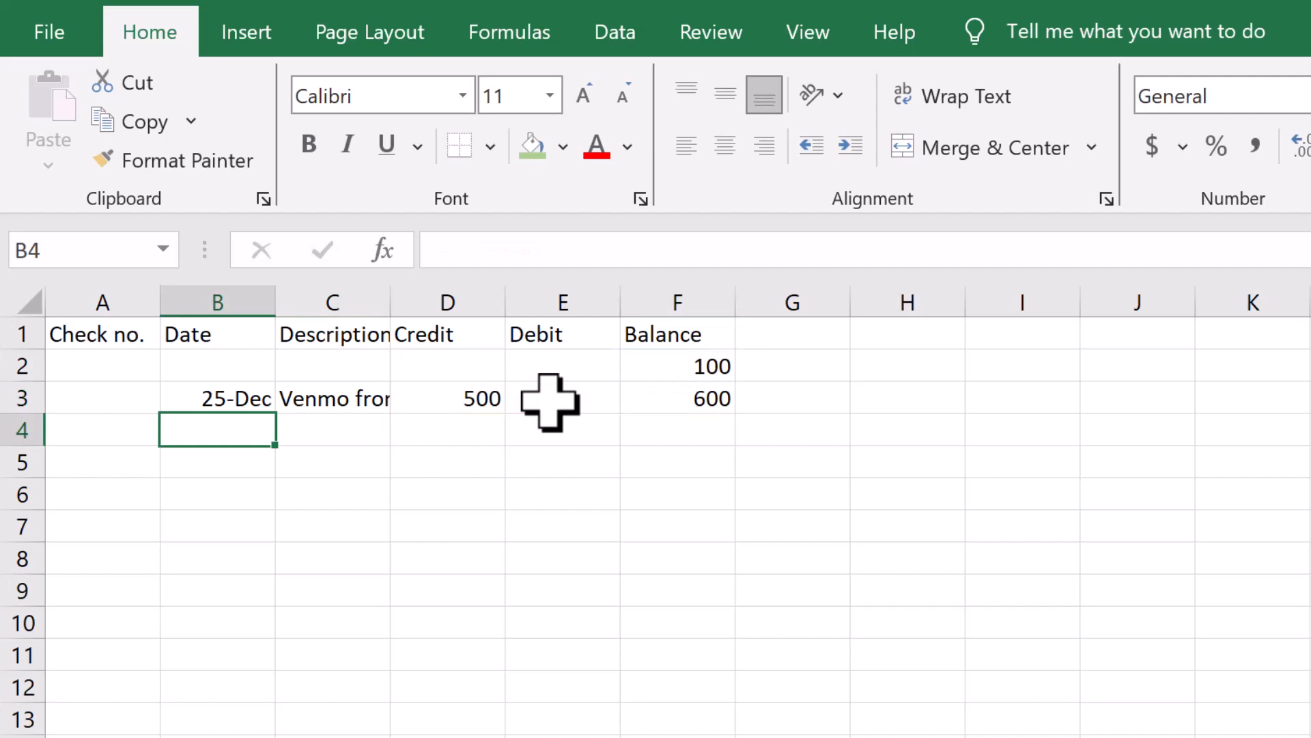
# - Fill the balance formula from F3 down through F22
pyautogui.click(657, 401)
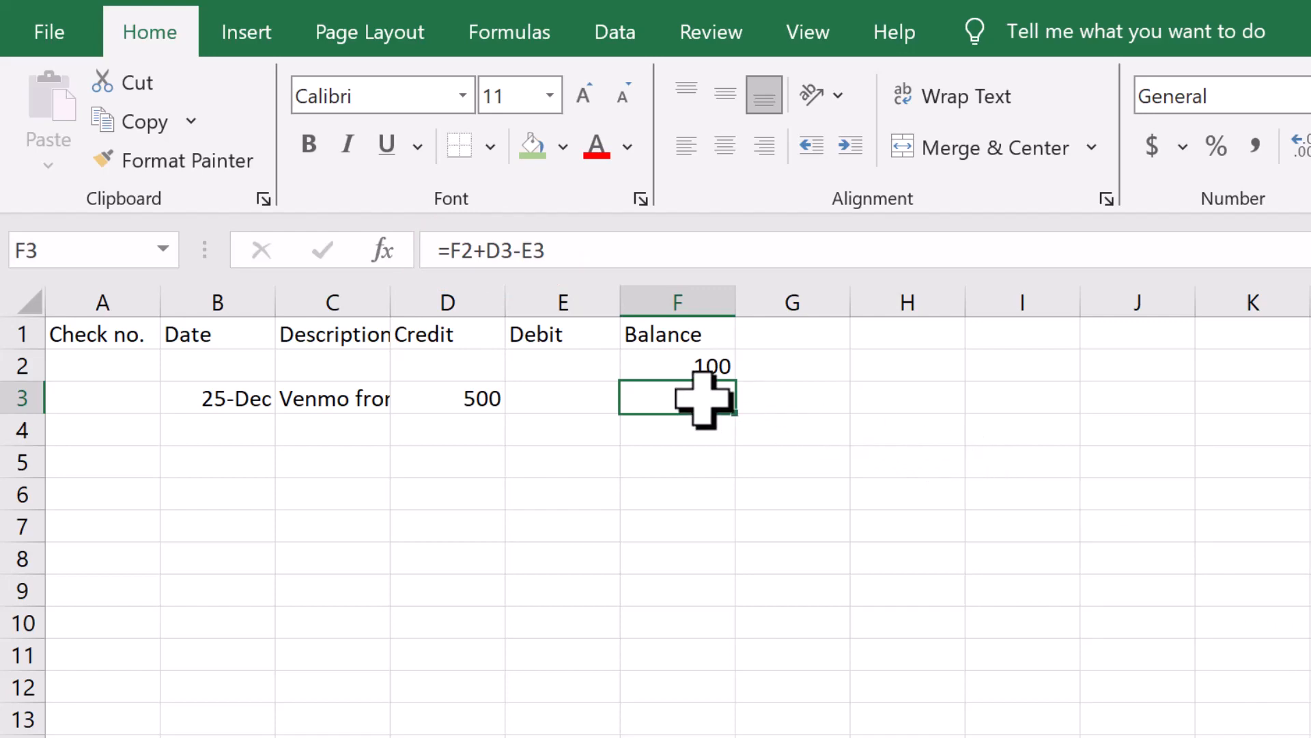
pyautogui.moveTo(704, 400); pyautogui.dragTo(689, 737)
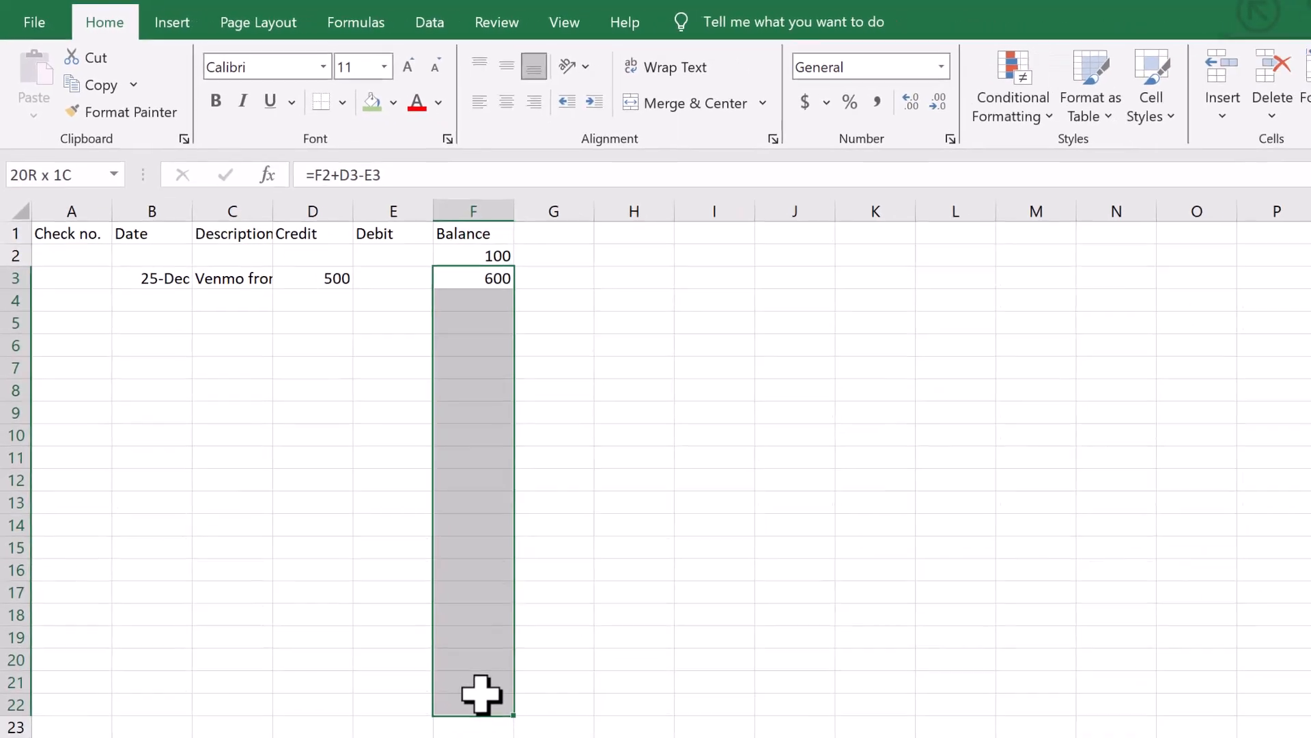
pyautogui.moveTo(482, 693); pyautogui.dragTo(481, 694)
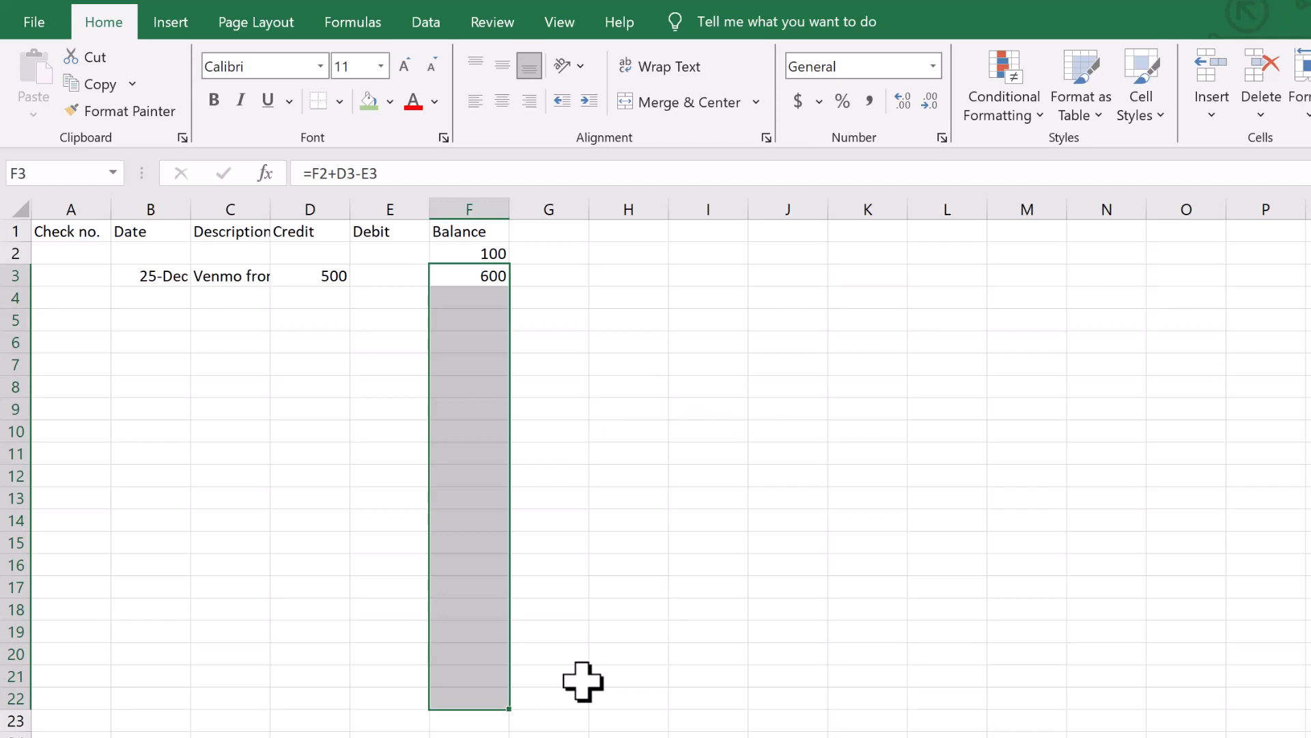
pyautogui.hotkey('ctrl', 'd')
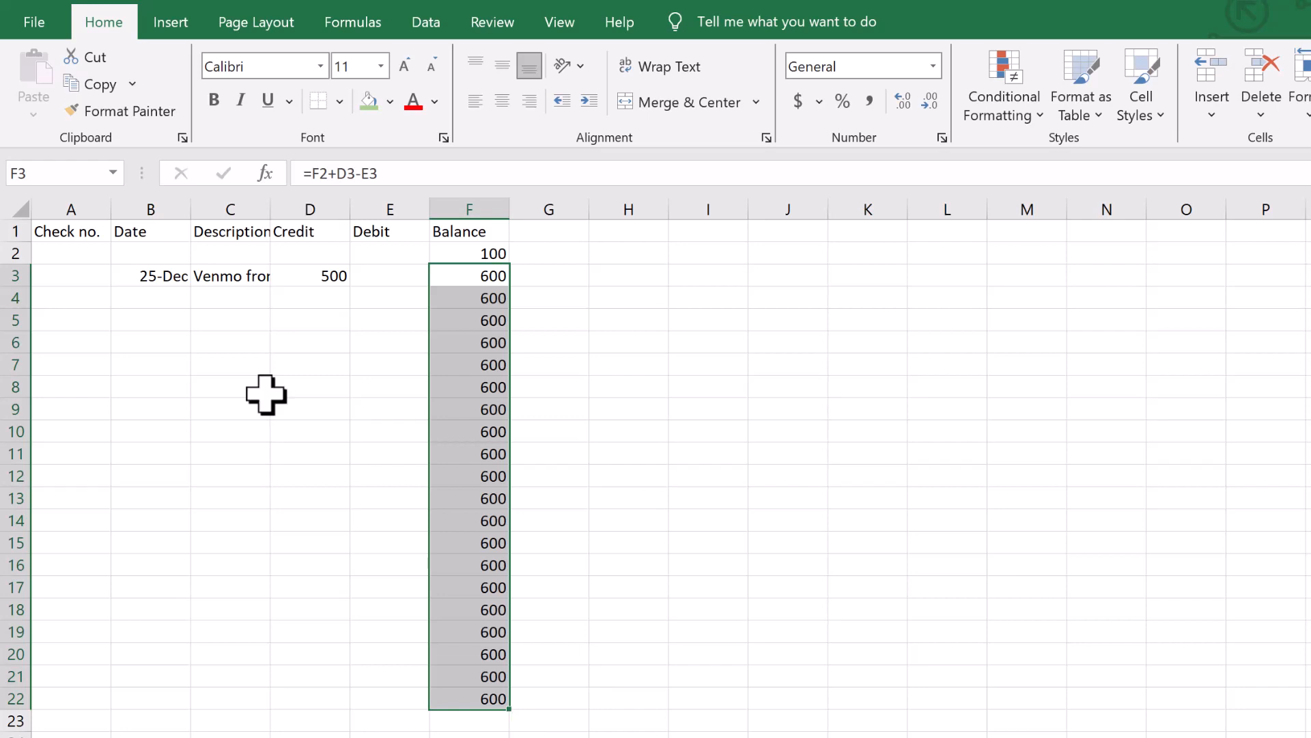
# - Record check 1001 in row 4, dated 12/28, as Water payment with a debit of 115, and select its balance cell
pyautogui.click(70, 297)
pyautogui.write('1001')
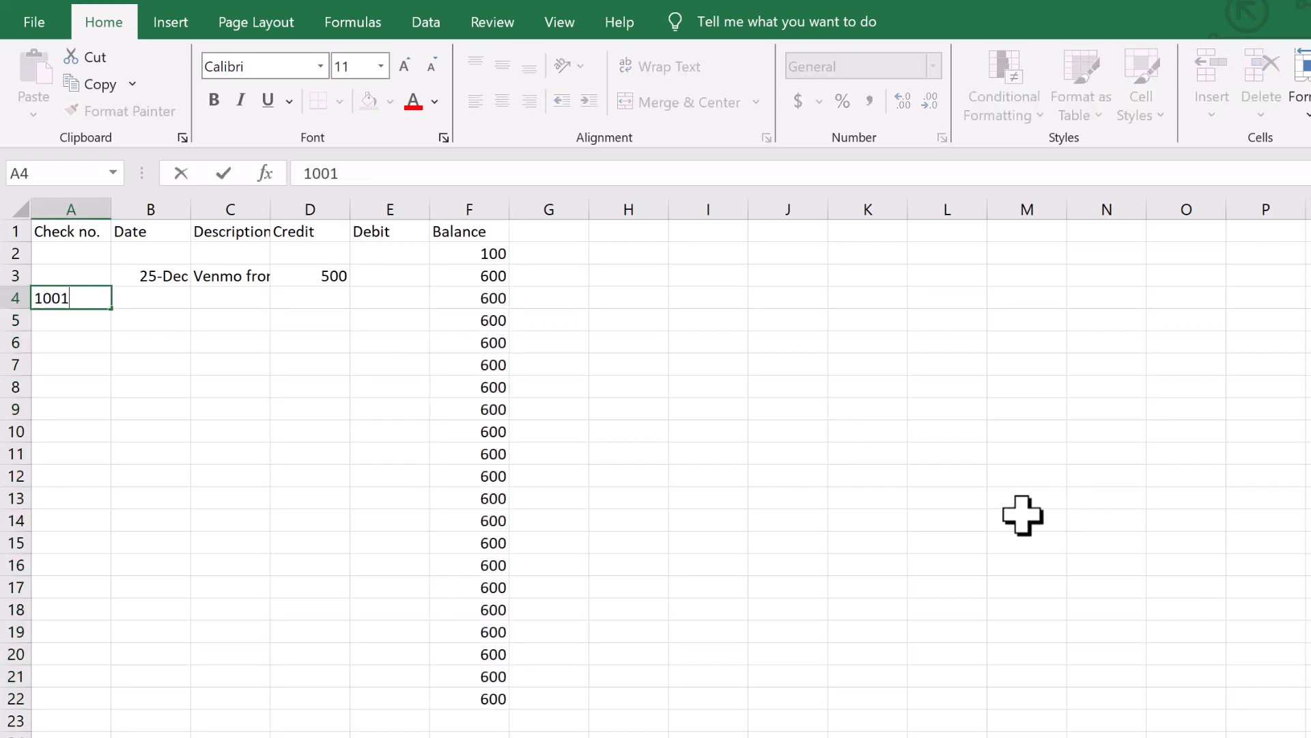
pyautogui.press('Tab')
pyautogui.write('12/28')
pyautogui.press('Tab')
pyautogui.write('Water payment')
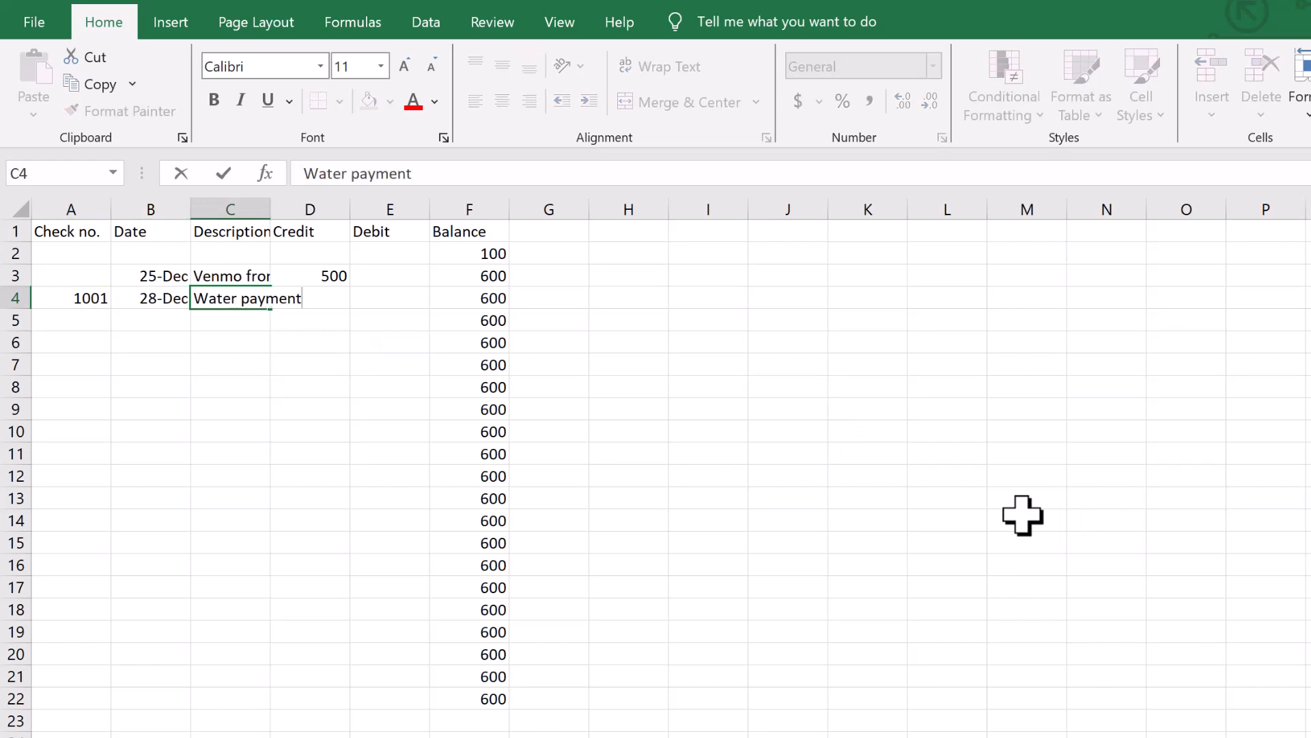
pyautogui.press('Tab')
pyautogui.press('Tab')
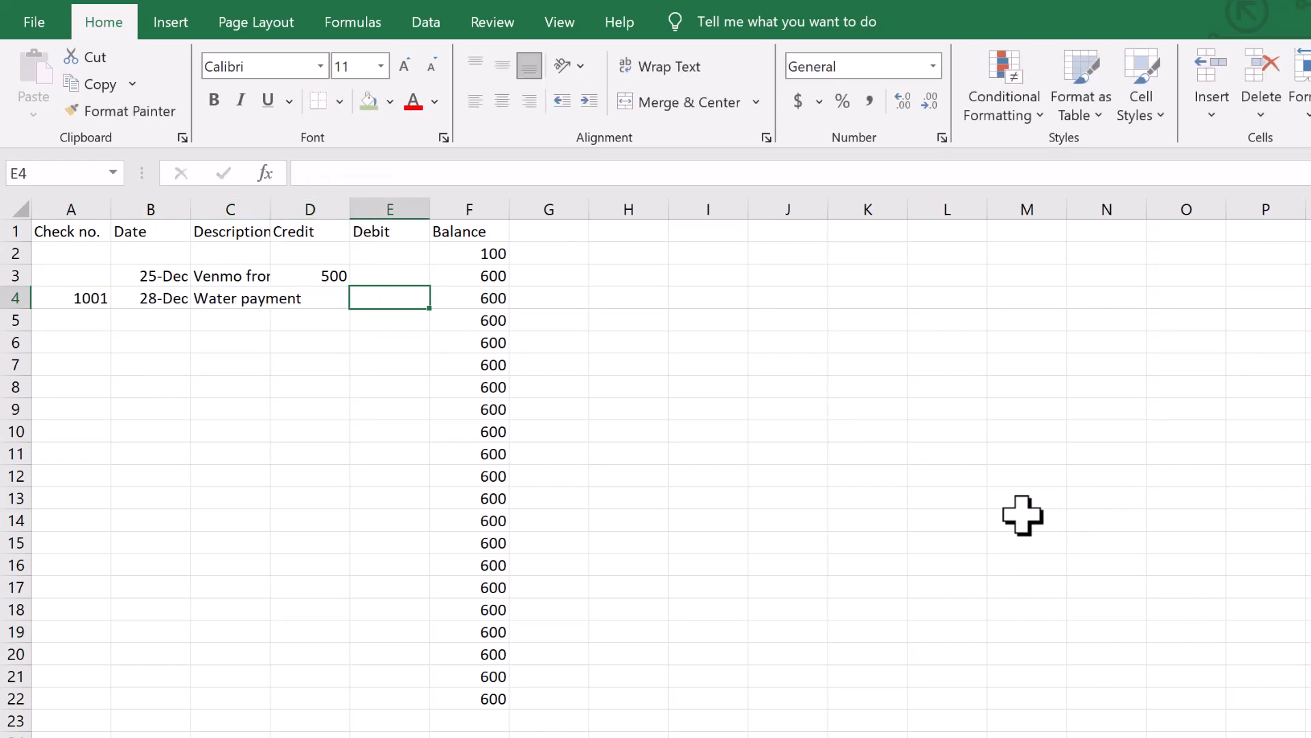
pyautogui.write('115')
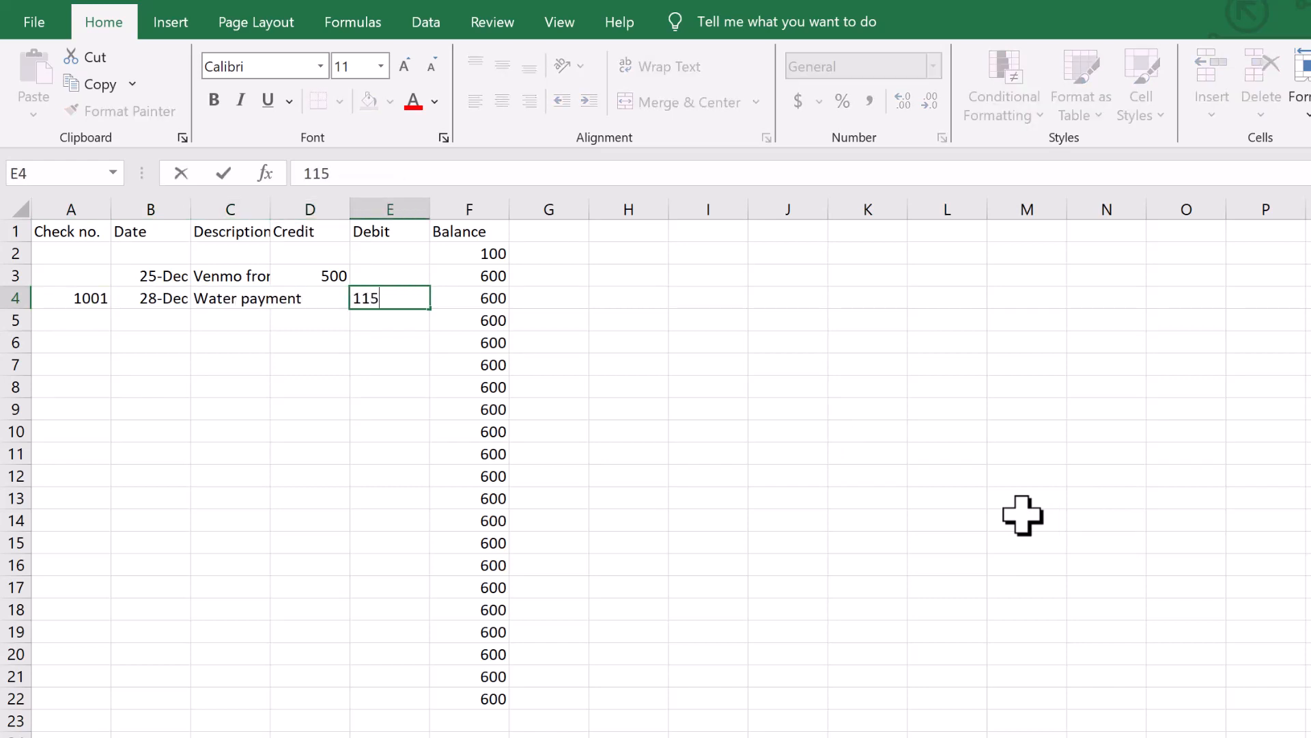
pyautogui.press('Return')
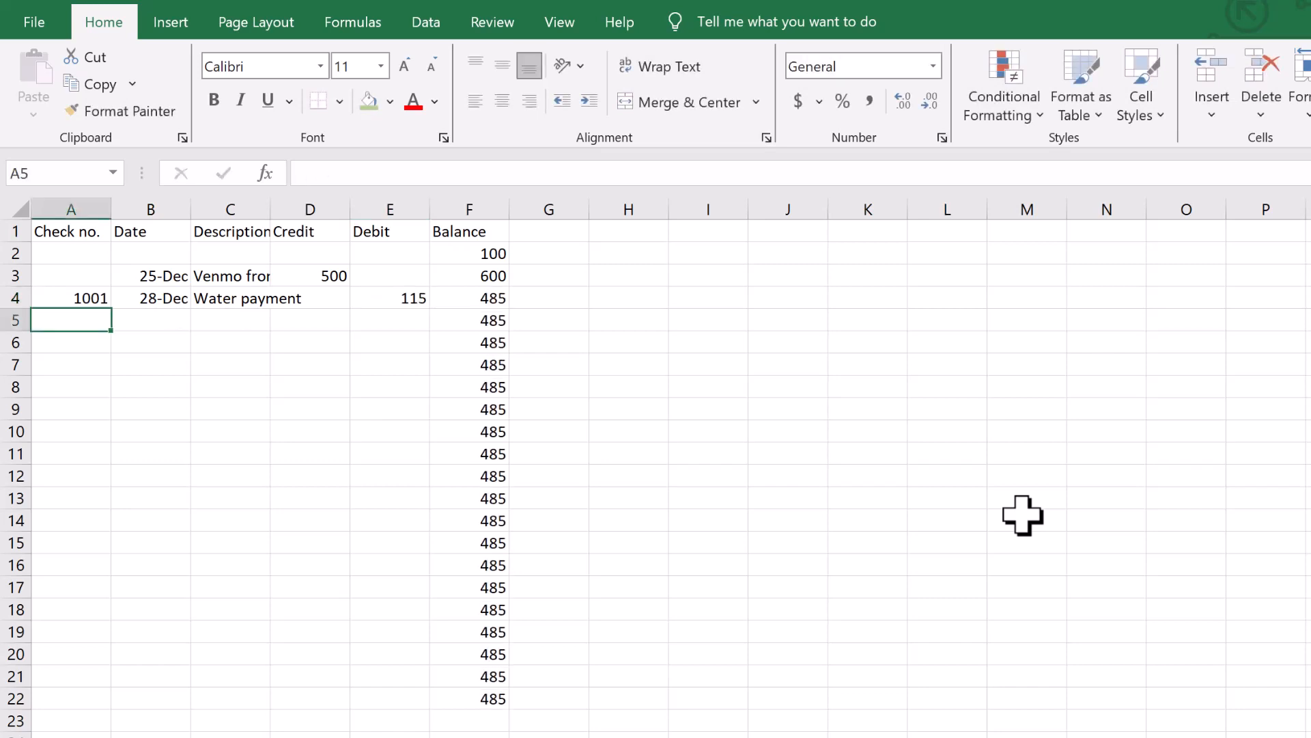
pyautogui.click(487, 293)
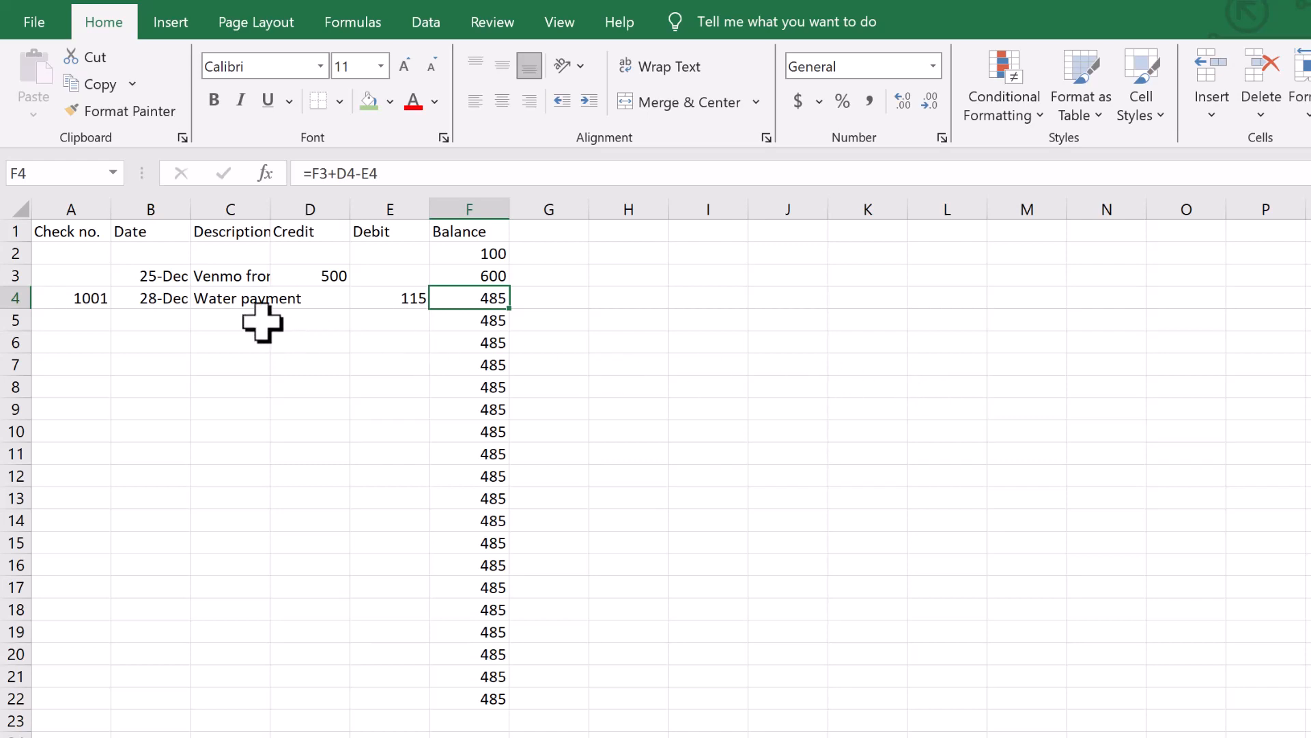
# - Record a 12/31 transaction in row 5 with the description Direct deposit and a credit of 3000
pyautogui.click(156, 321)
pyautogui.write('12/3')
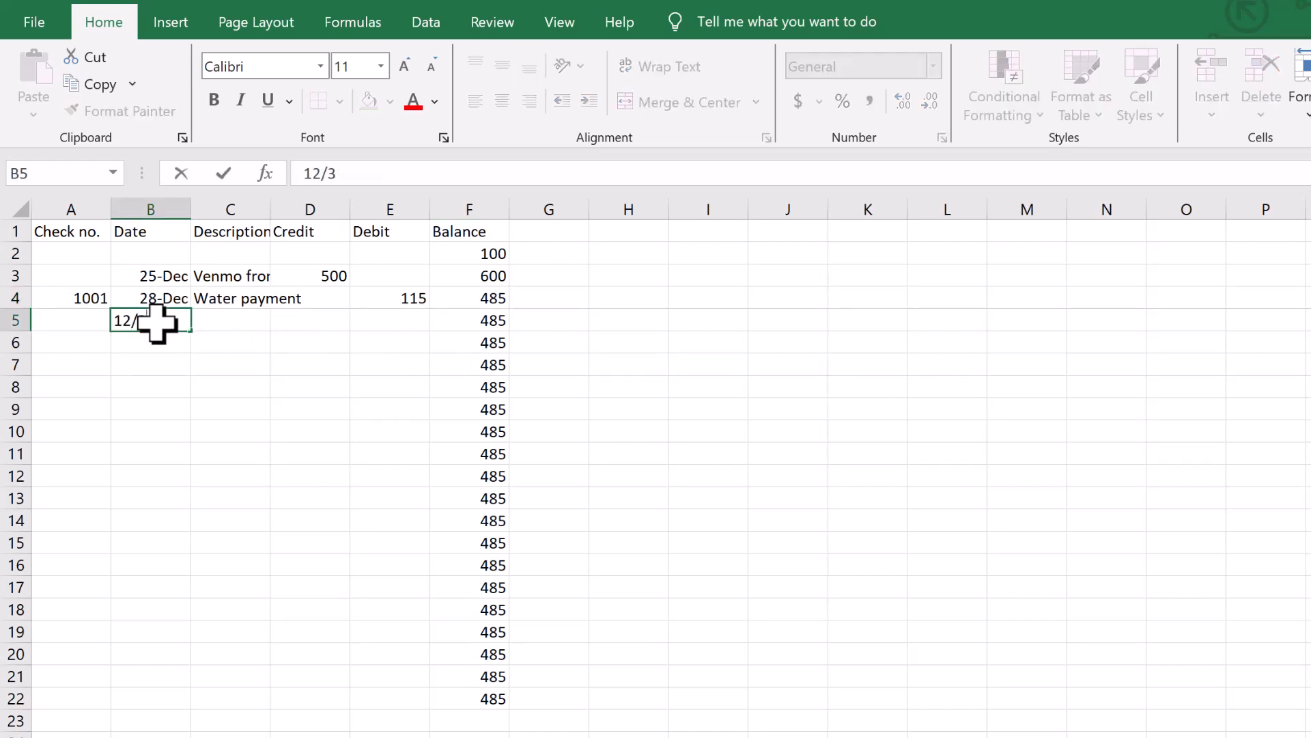
pyautogui.press('Tab')
pyautogui.write('Direct deposit')
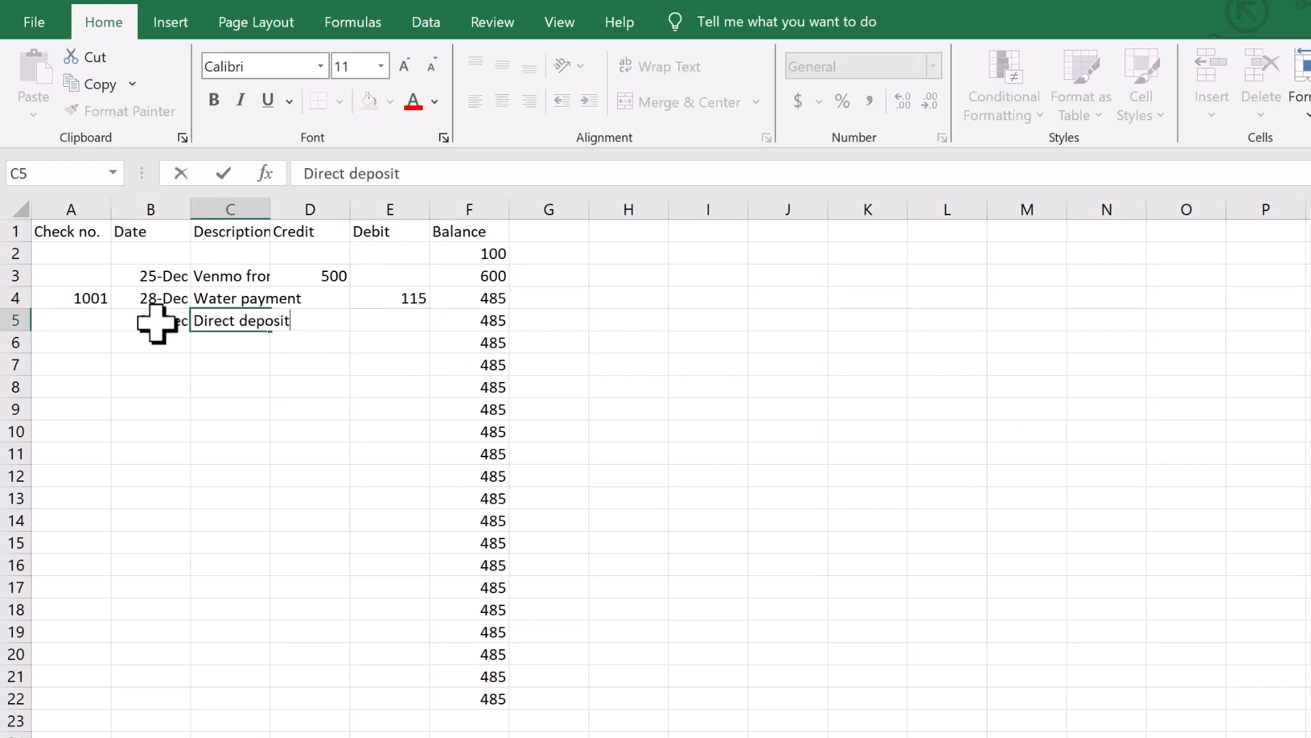
pyautogui.press('Tab')
pyautogui.write('3')
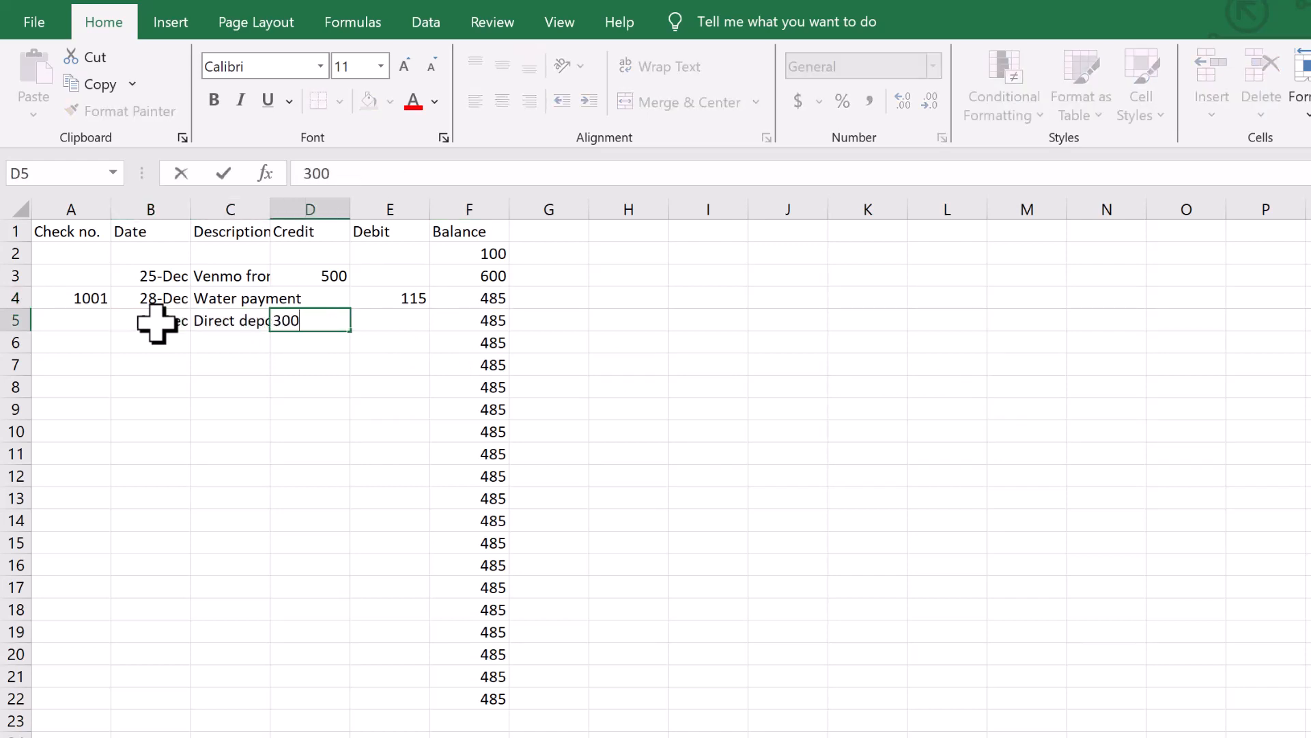
pyautogui.press('Return')
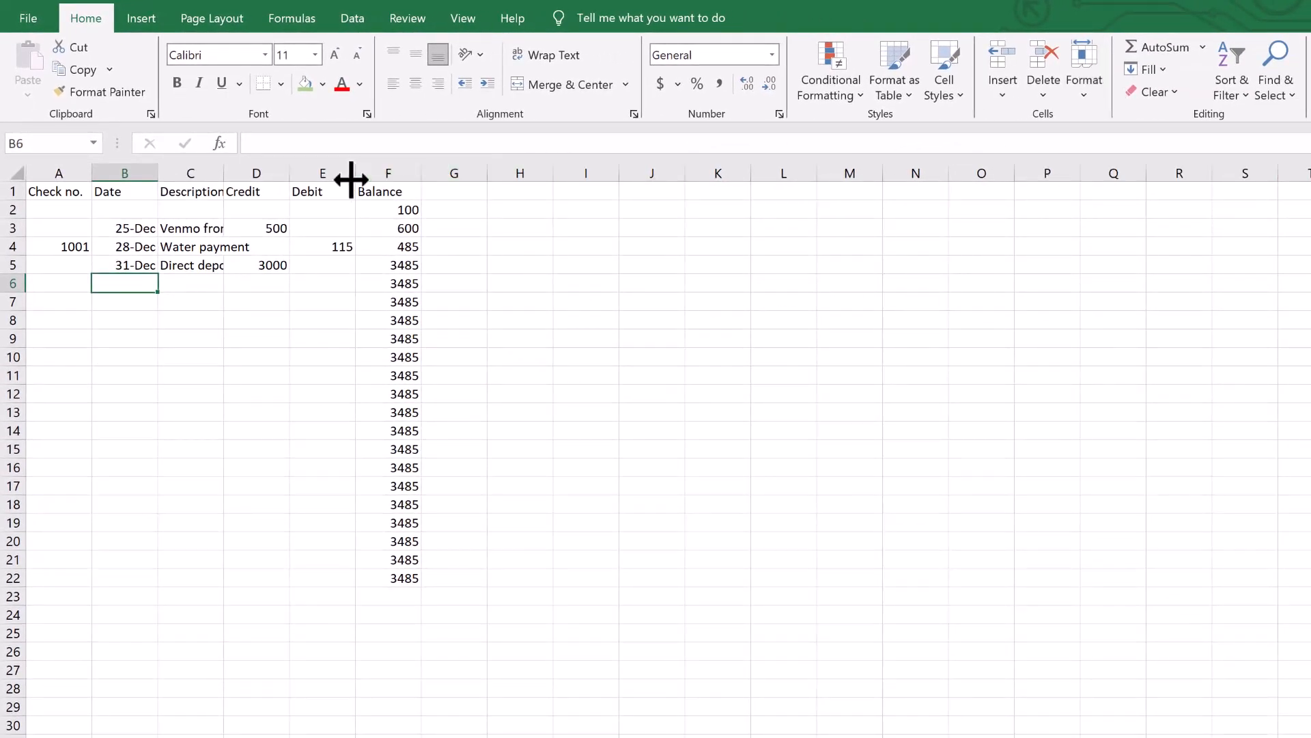
# - Apply the Currency number format to the Credit, Debit and Balance columns, D through F
pyautogui.moveTo(261, 169); pyautogui.dragTo(388, 179)
pyautogui.click(1083, 66)
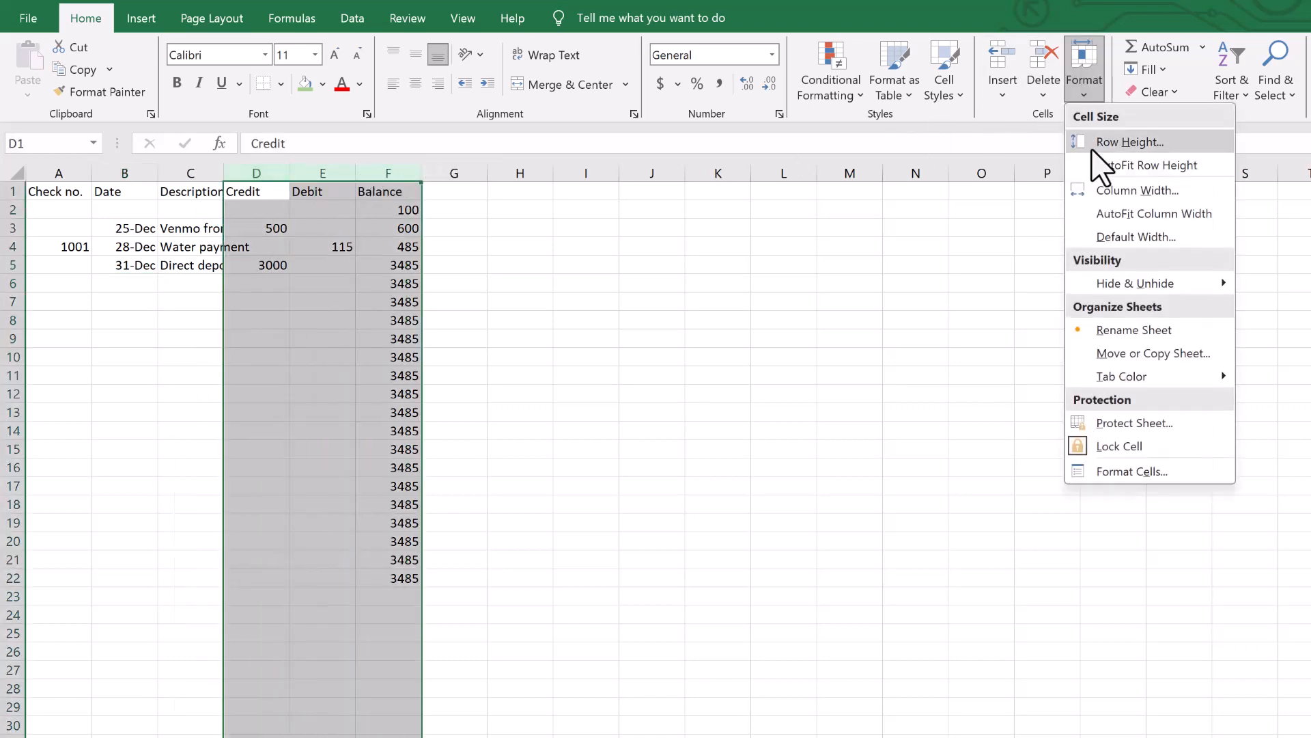
pyautogui.click(1129, 472)
pyautogui.click(538, 229)
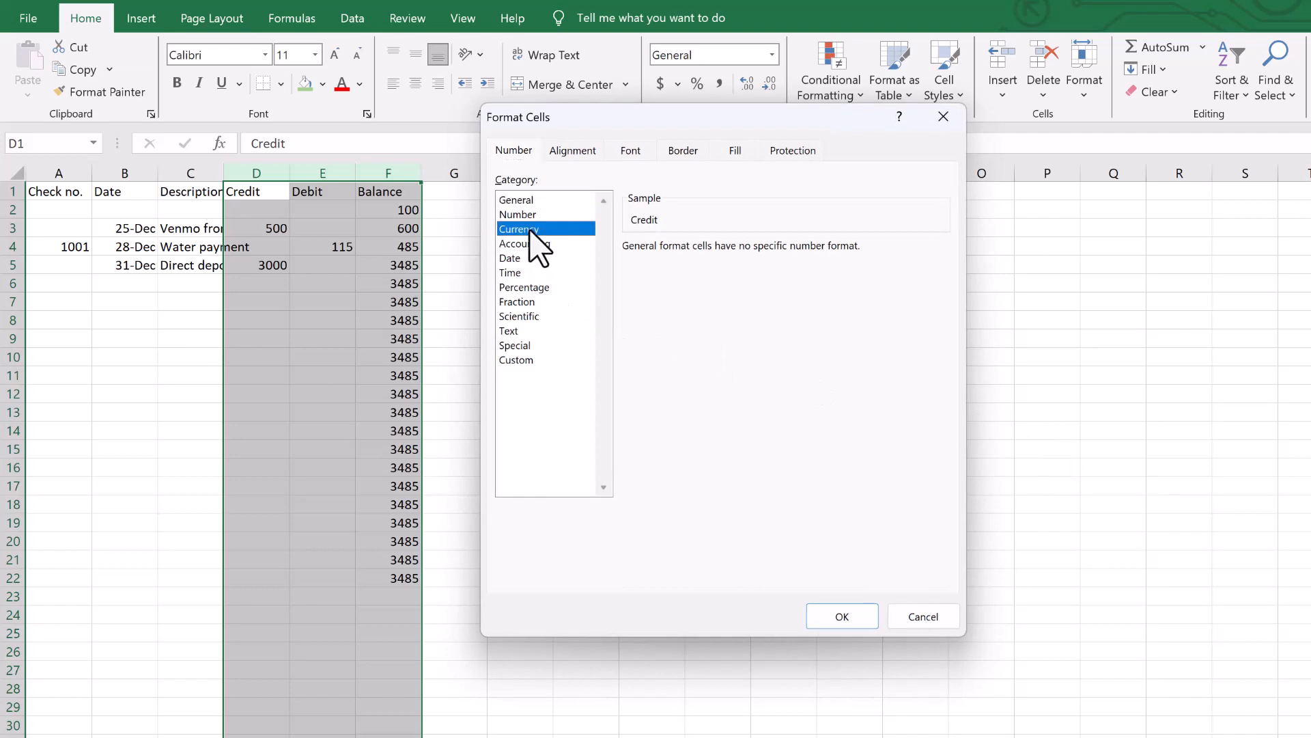
pyautogui.click(847, 616)
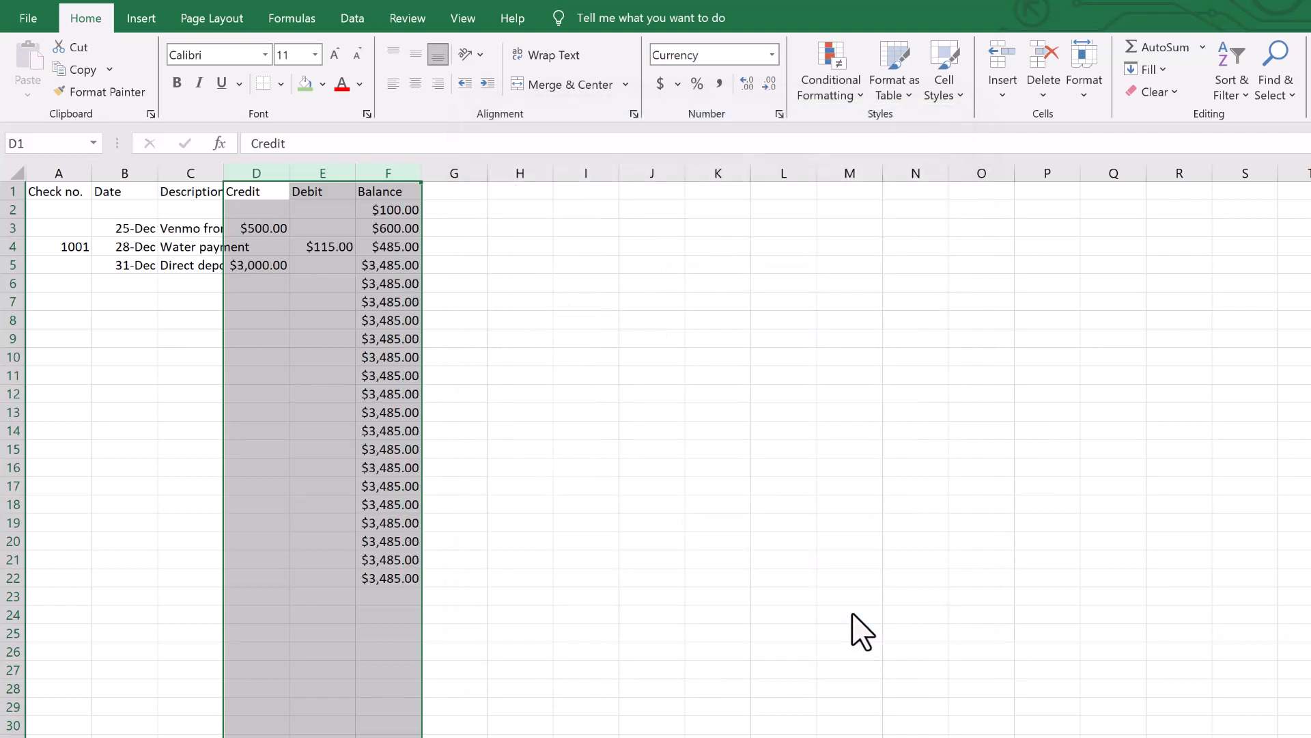
# - Format the Date column B with the 3/14/12 date type
pyautogui.click(111, 173)
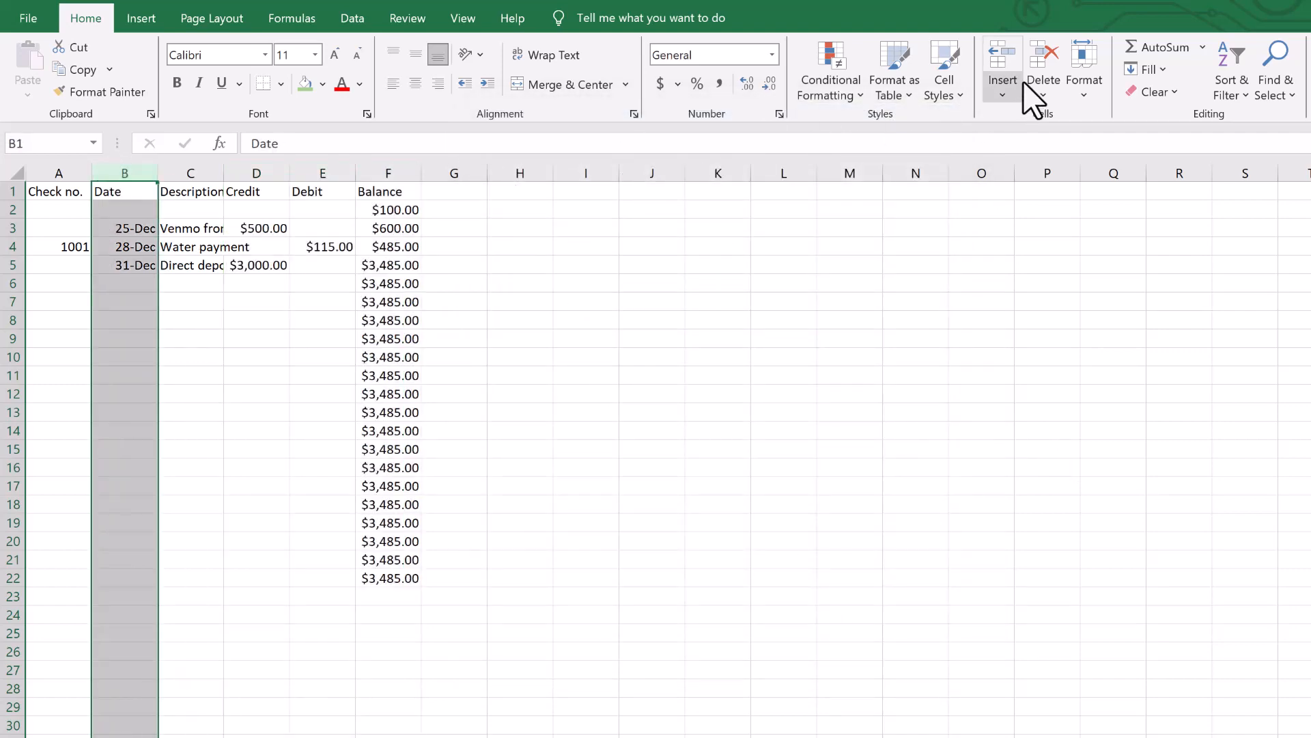
pyautogui.click(1085, 72)
pyautogui.click(1124, 470)
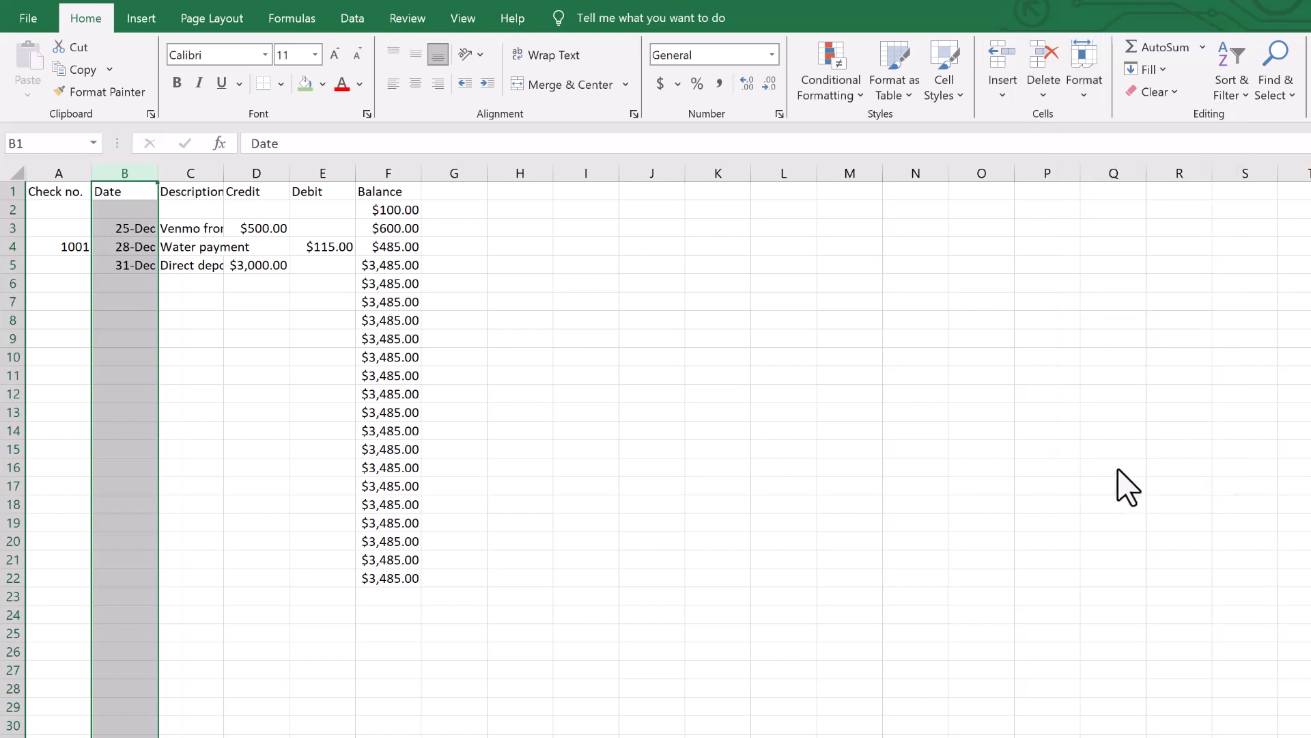
pyautogui.click(533, 259)
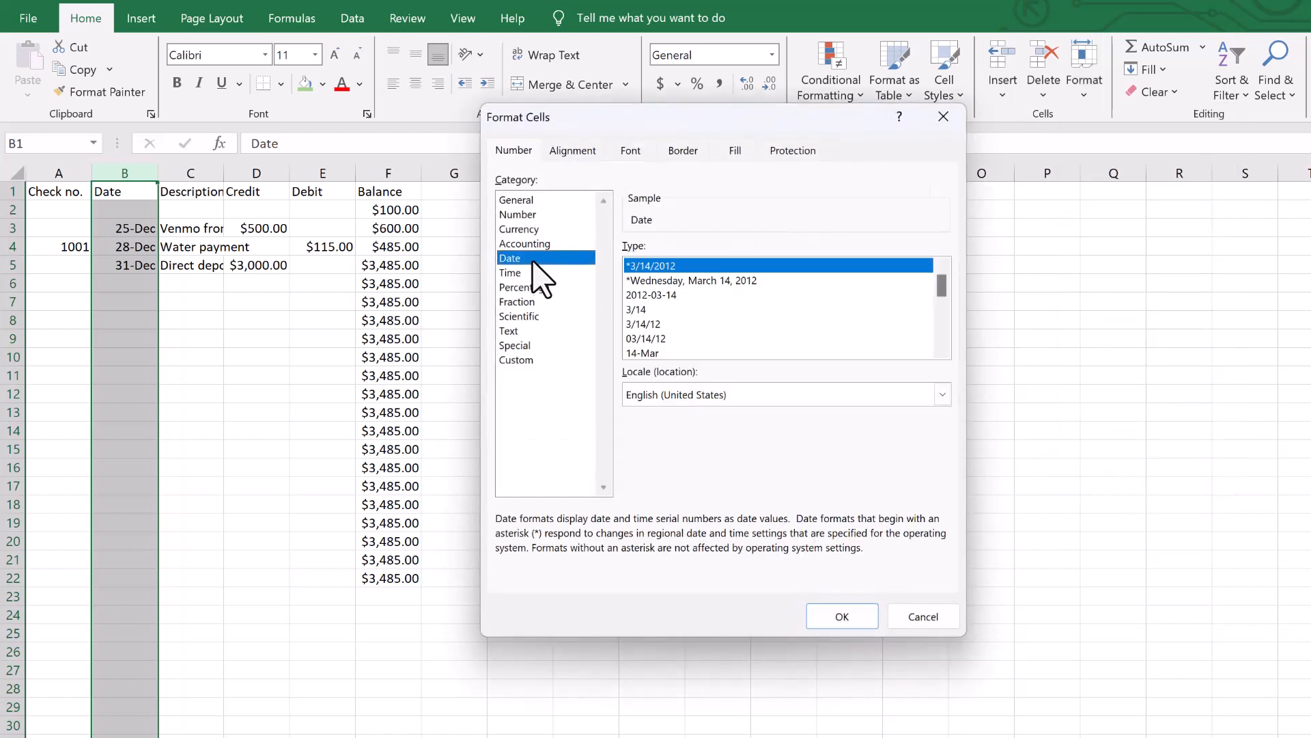
pyautogui.click(681, 324)
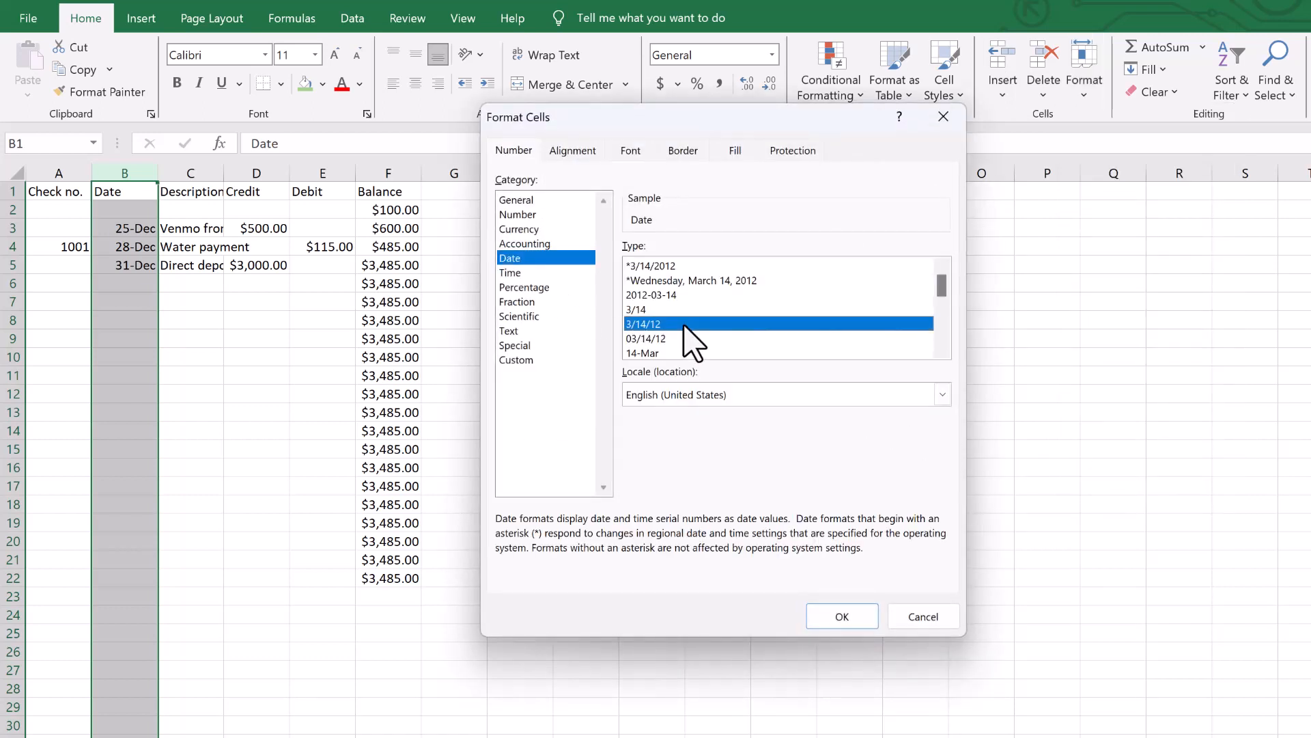
pyautogui.click(843, 616)
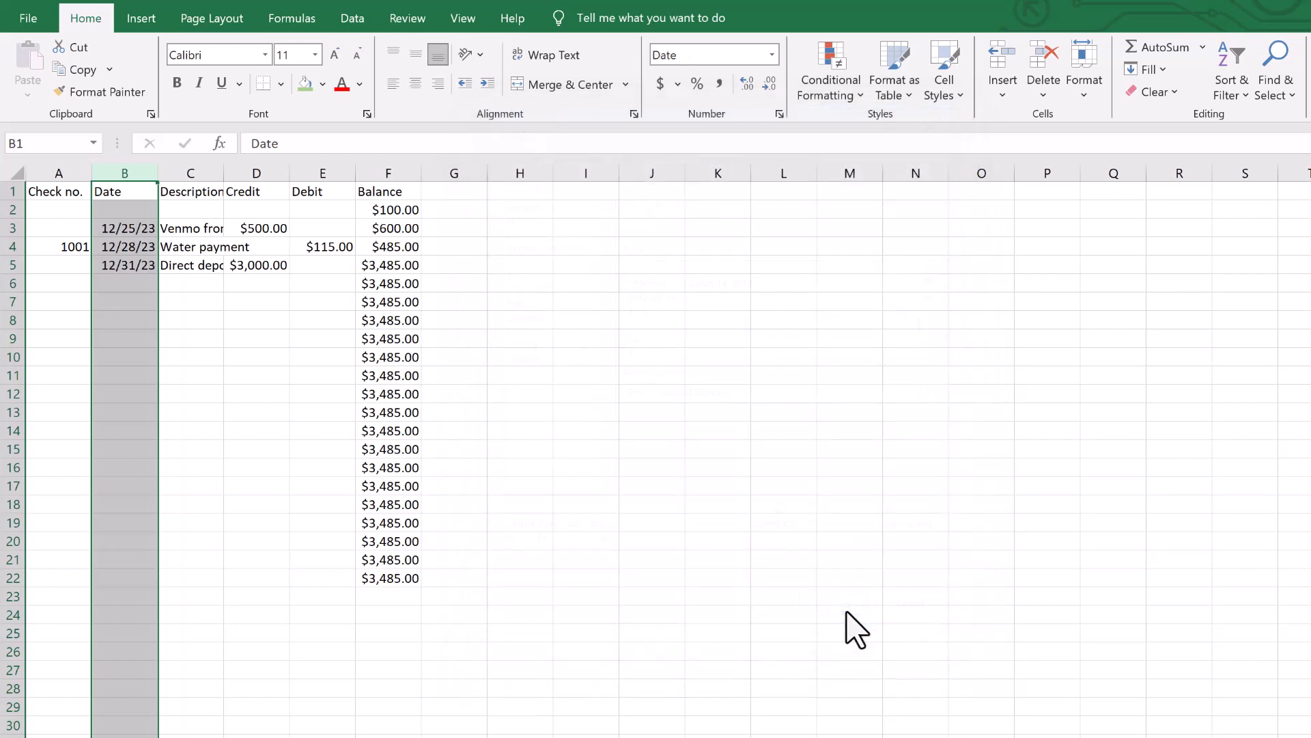
# - Select the entire sheet and AutoFit the width of all its columns
pyautogui.click(12, 172)
pyautogui.click(1084, 75)
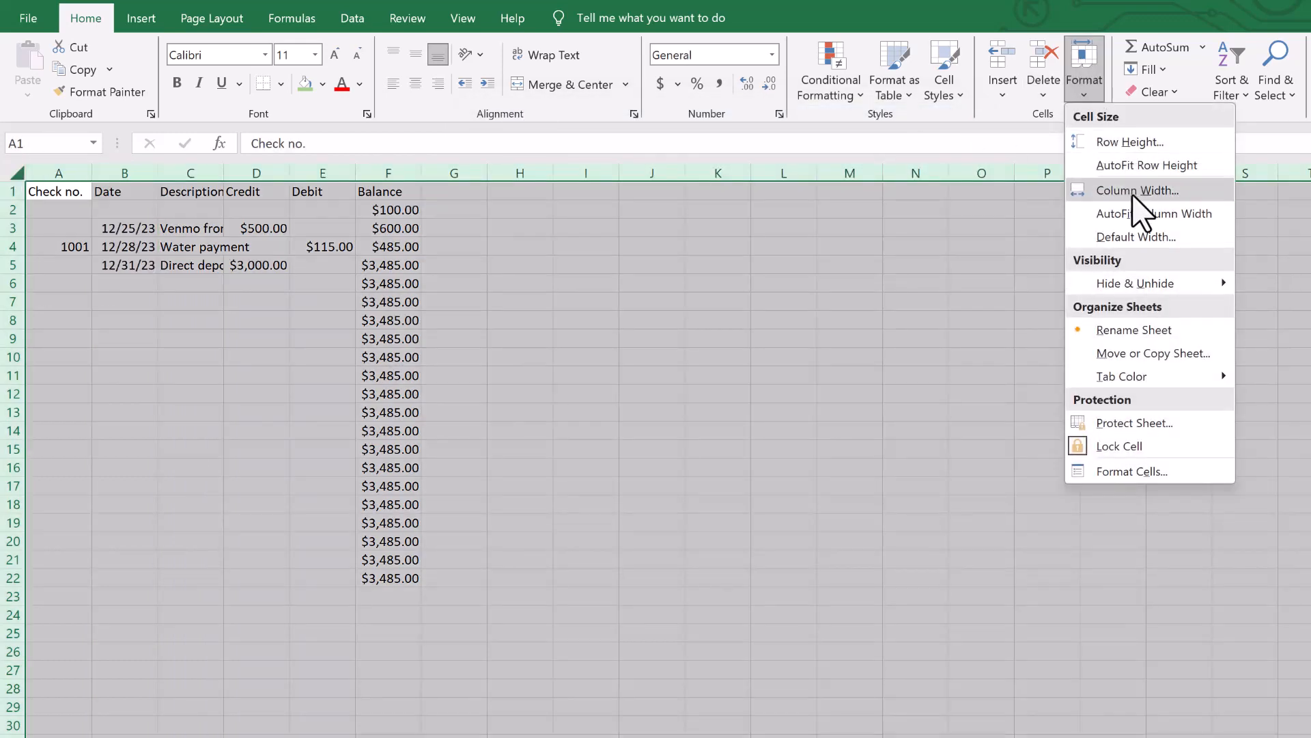
pyautogui.click(1137, 214)
# - AutoFit the row heights of the entire sheet and apply All Borders to its cells
pyautogui.click(1086, 79)
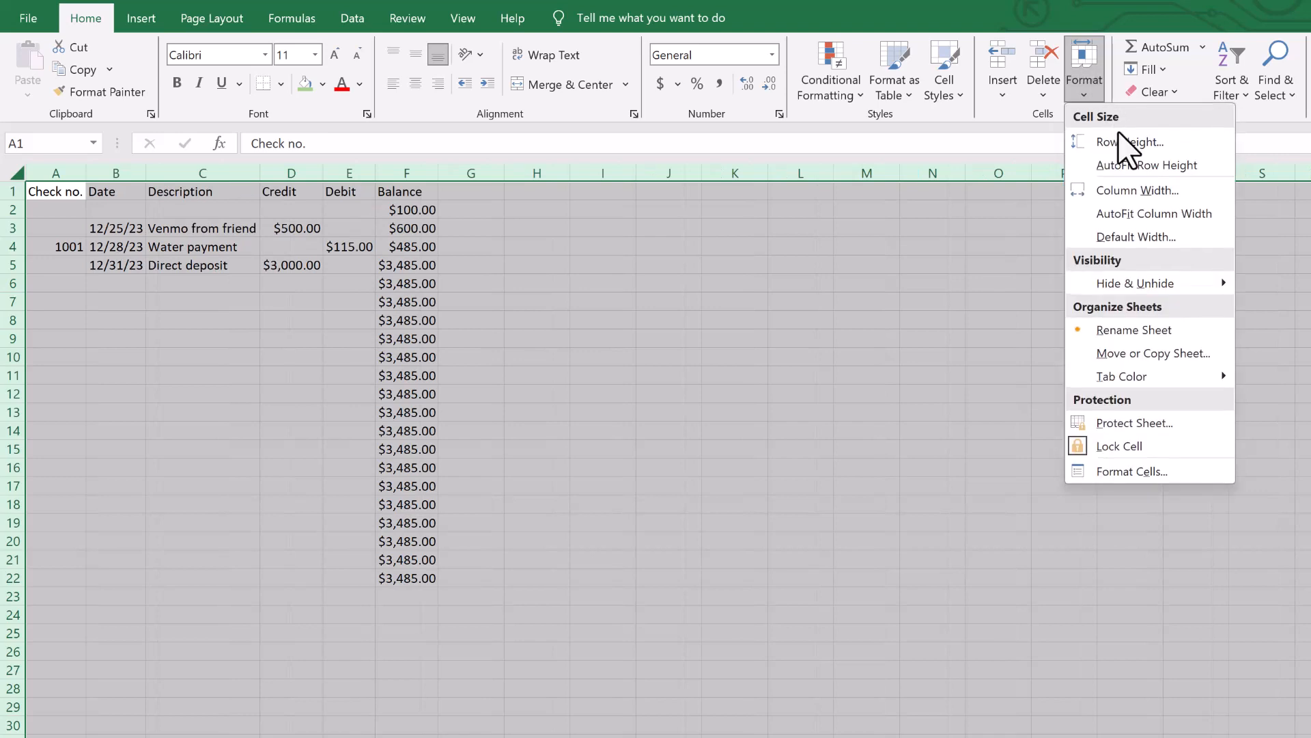
pyautogui.click(1130, 165)
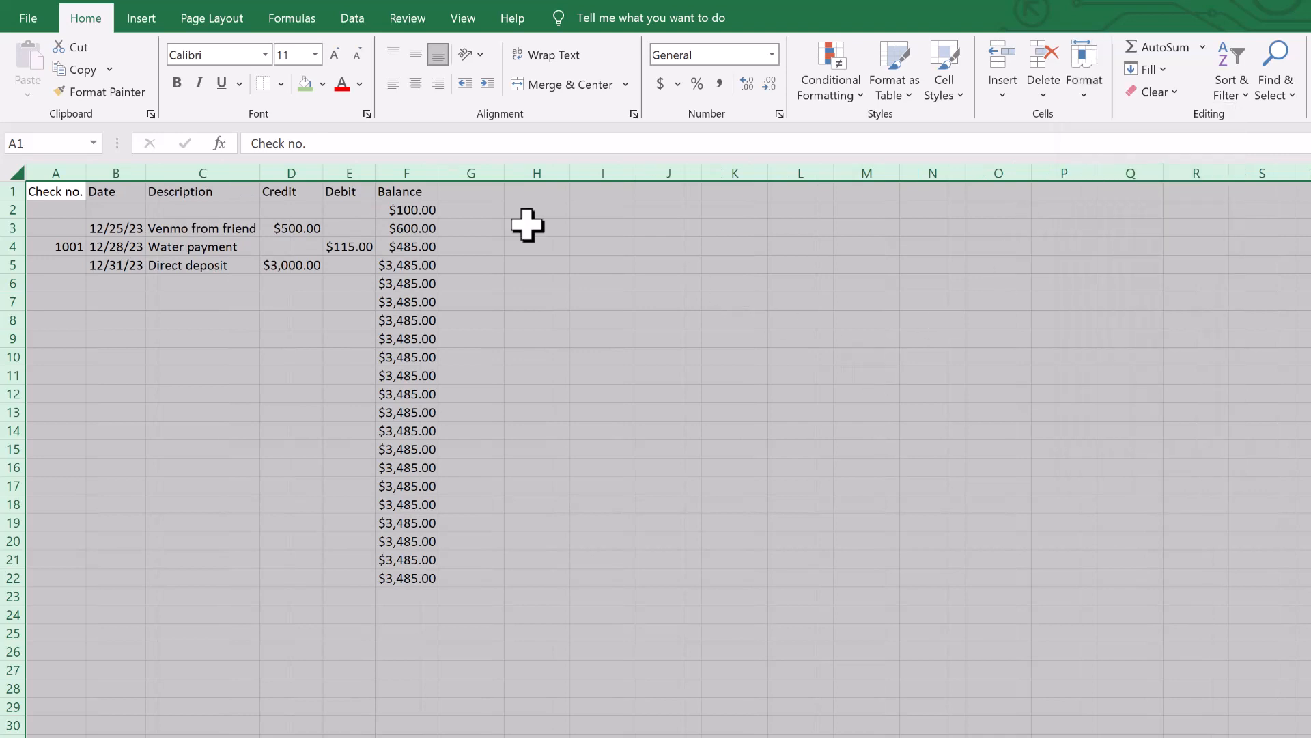
pyautogui.click(281, 83)
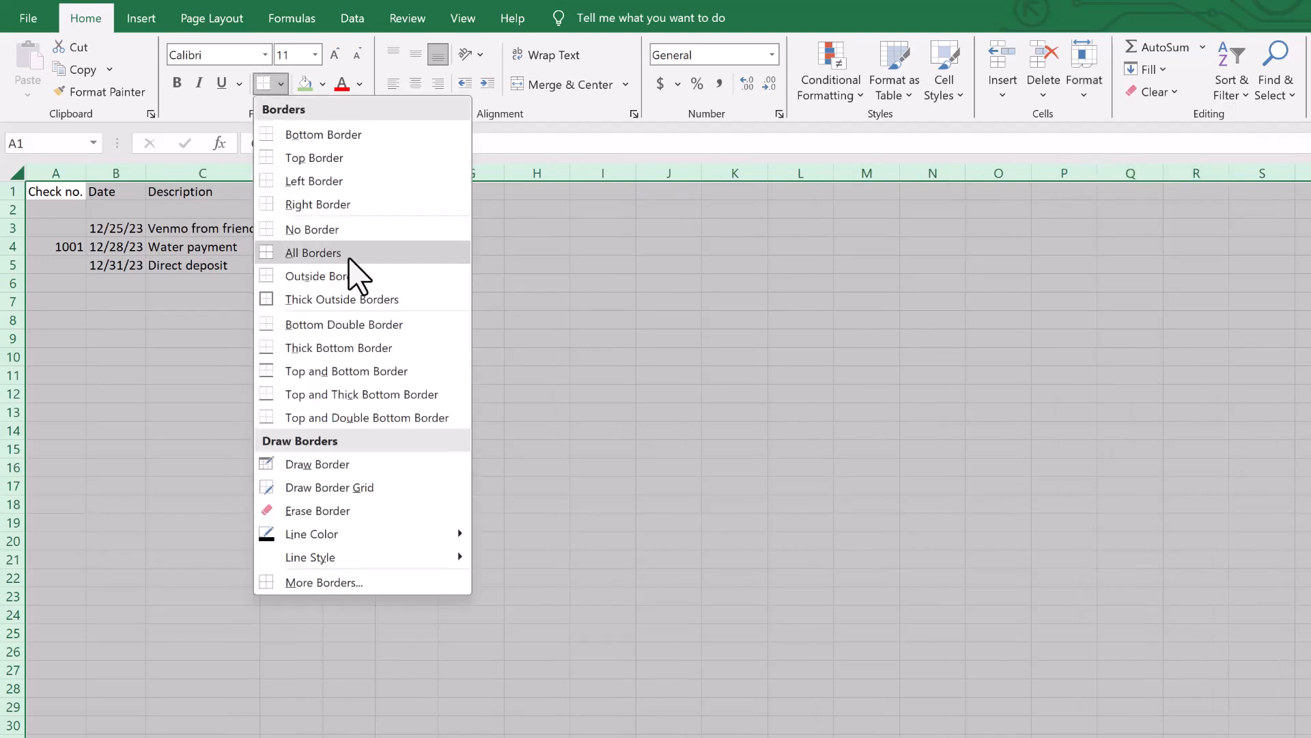
pyautogui.click(314, 252)
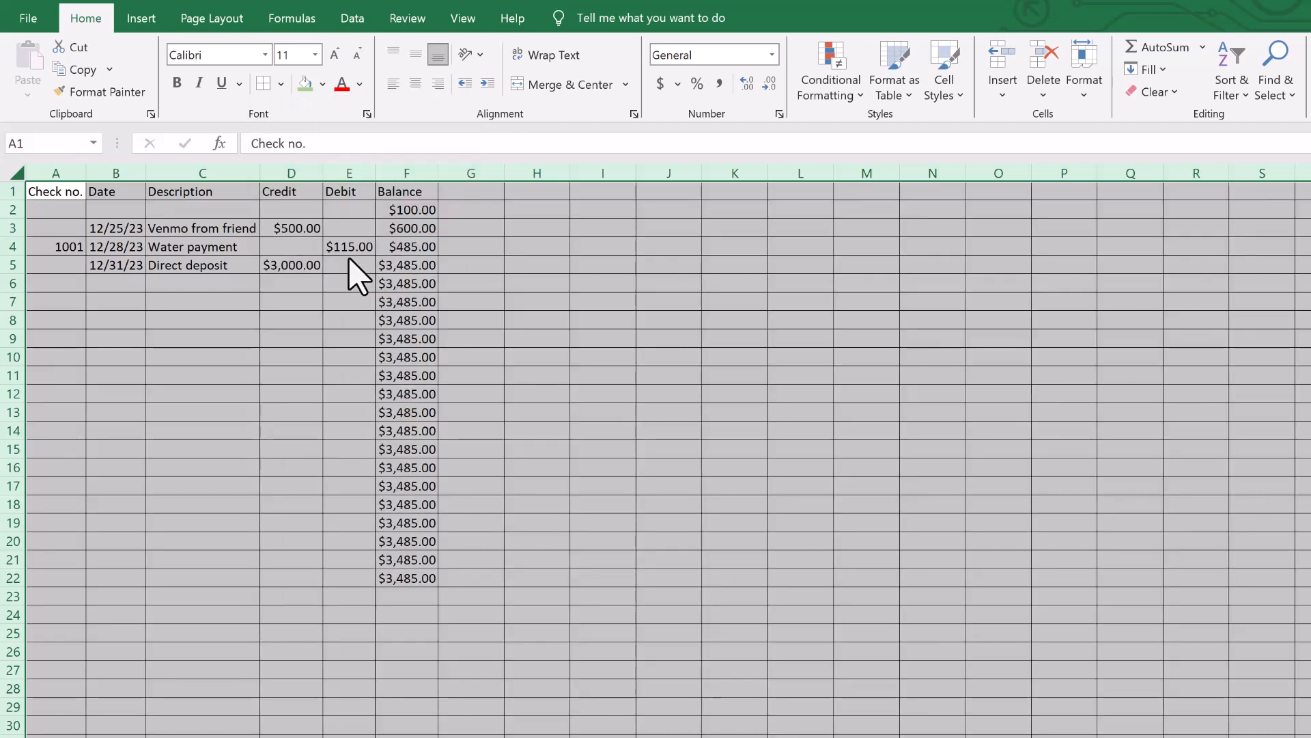
# - Center the contents of the Check no. column A and of header row 1 horizontally
pyautogui.click(55, 168)
pyautogui.click(414, 83)
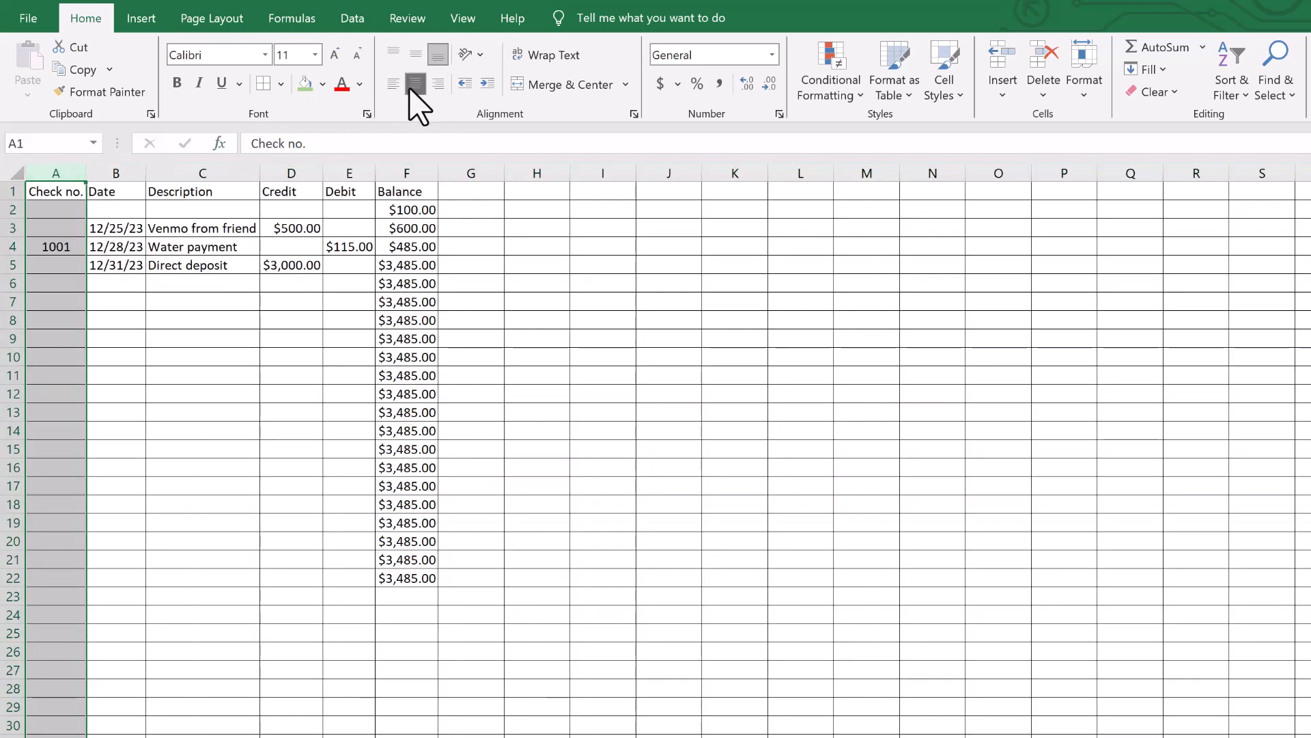
pyautogui.click(9, 191)
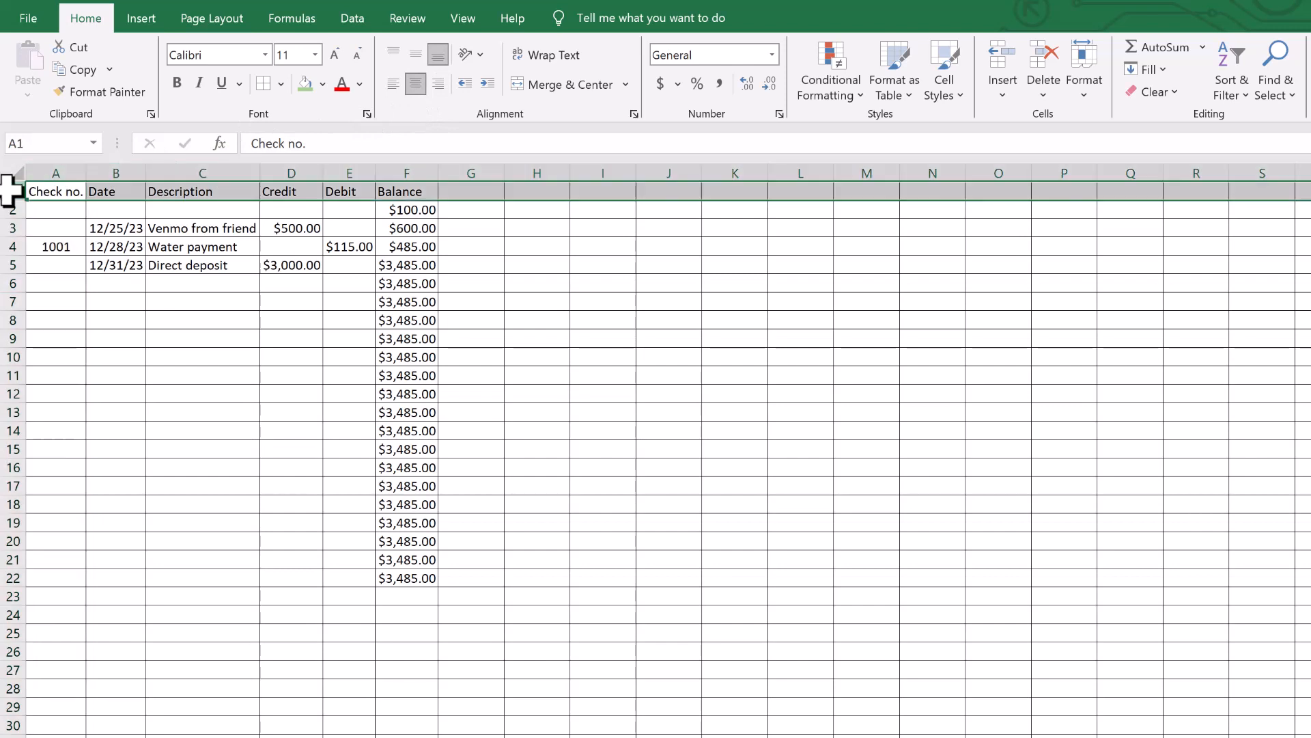
pyautogui.click(415, 84)
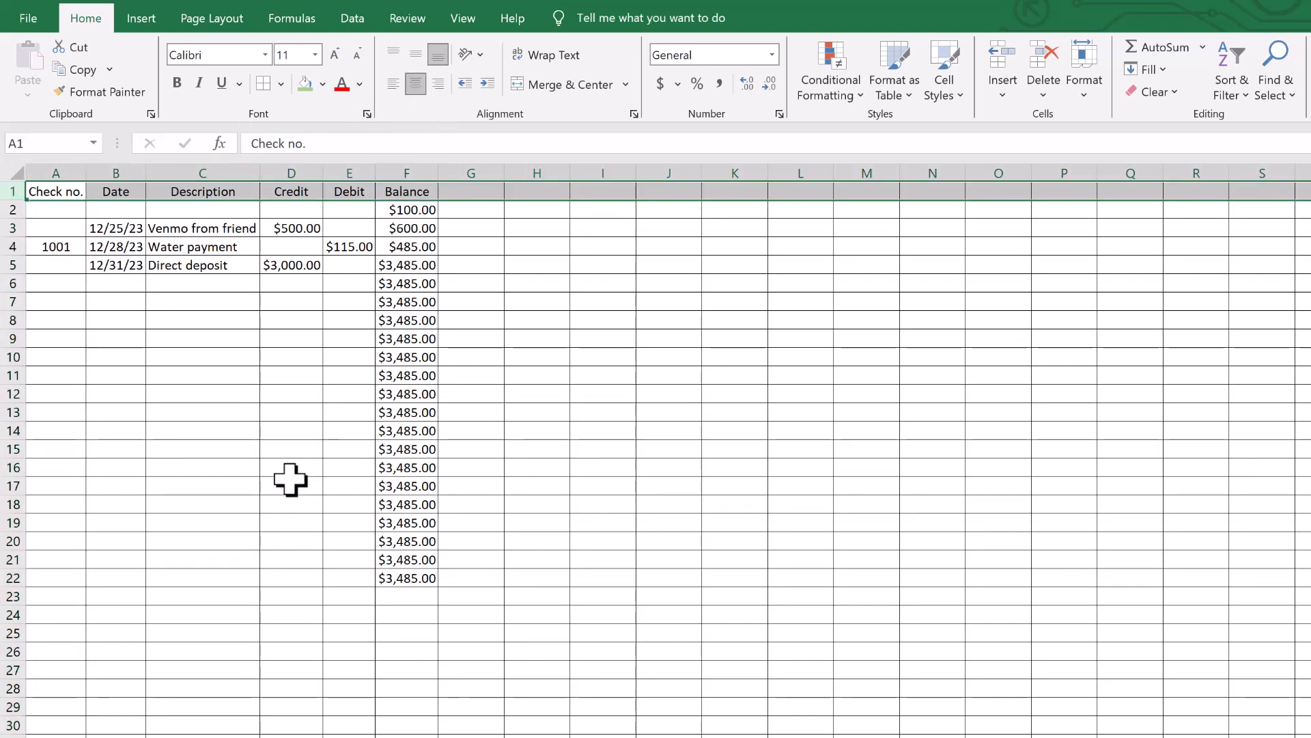
# - Fill the header cells A1 through F1 with light green and deselect them
pyautogui.moveTo(54, 192); pyautogui.dragTo(389, 194)
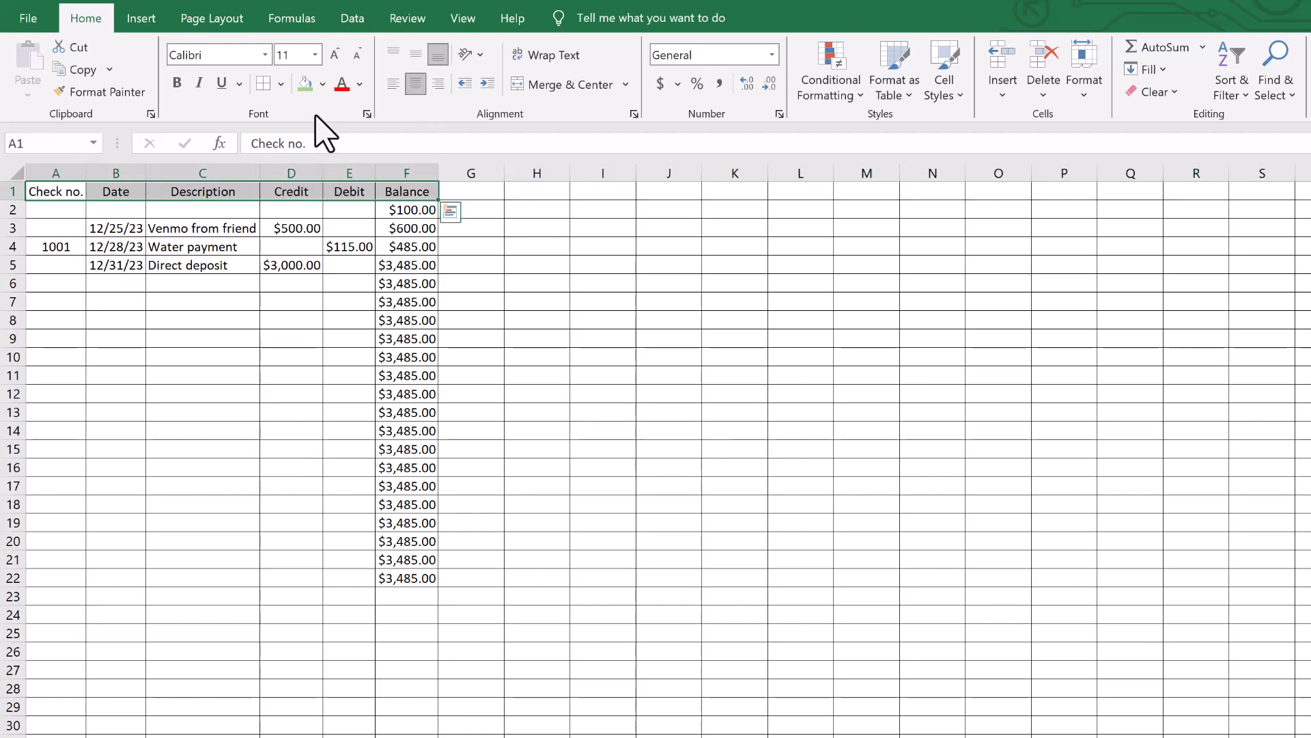
pyautogui.click(324, 85)
pyautogui.click(459, 168)
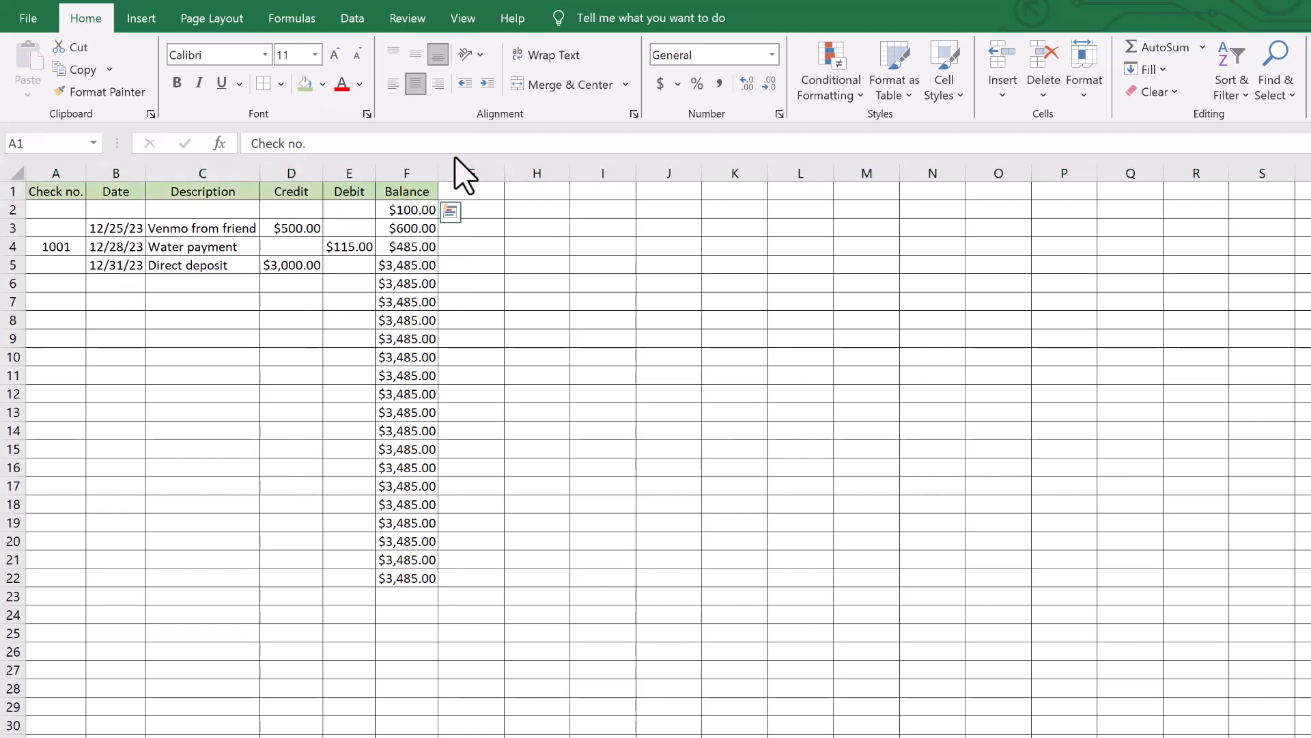
pyautogui.click(647, 288)
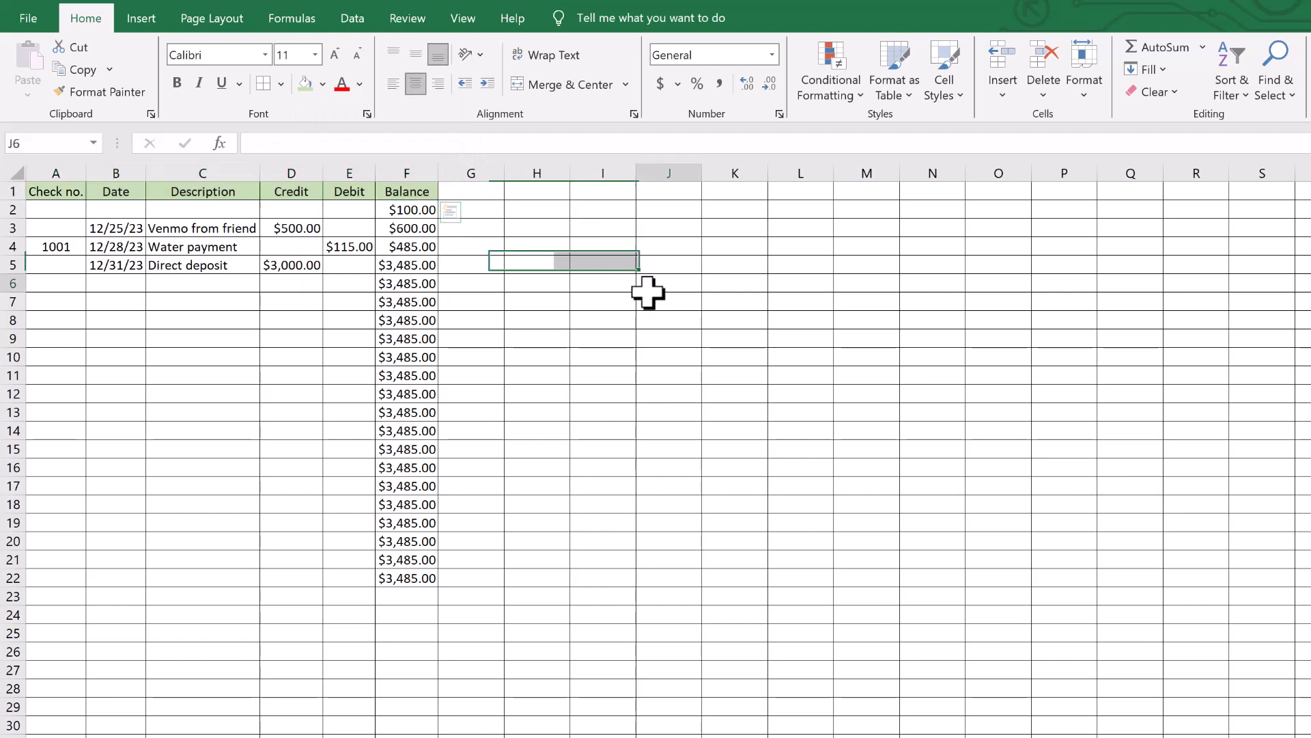